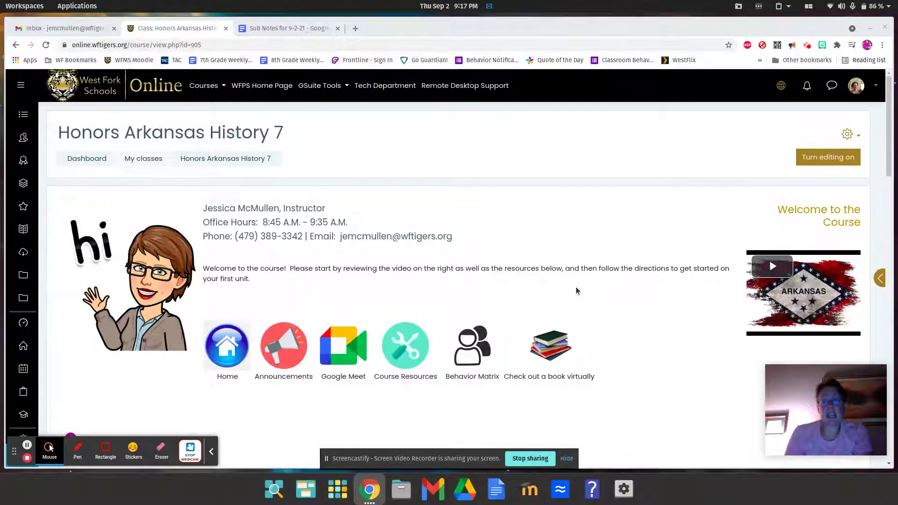
Scroll the course page and open the Unit 1 - First Days & Moodle section.
scroll(577, 291, down, 3)
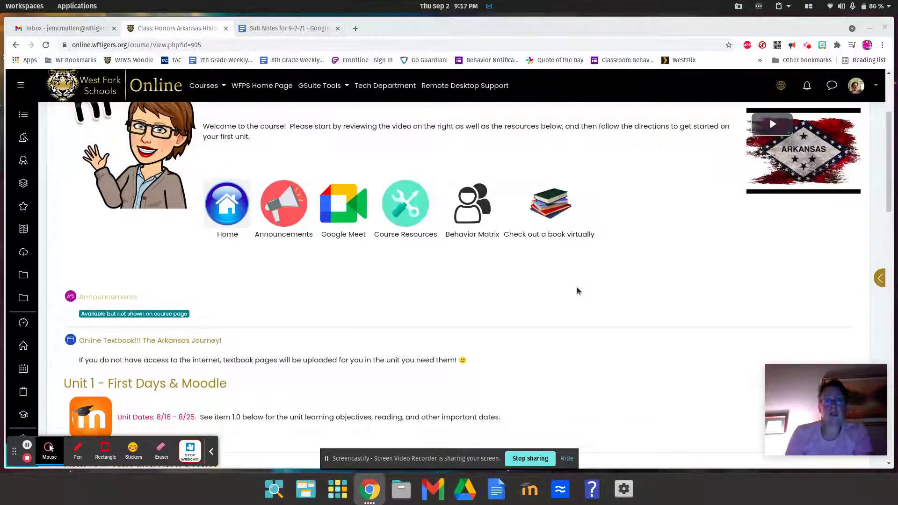
scroll(577, 291, down, 1)
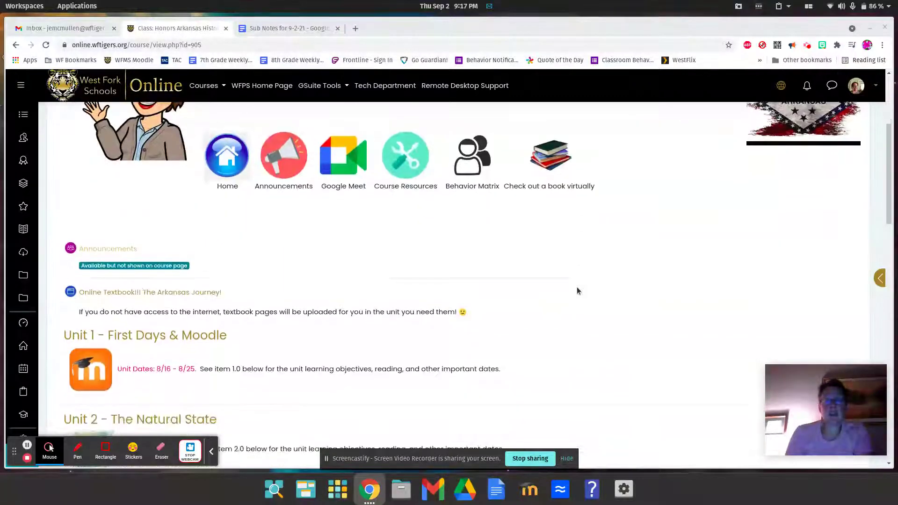
scroll(577, 291, down, 1)
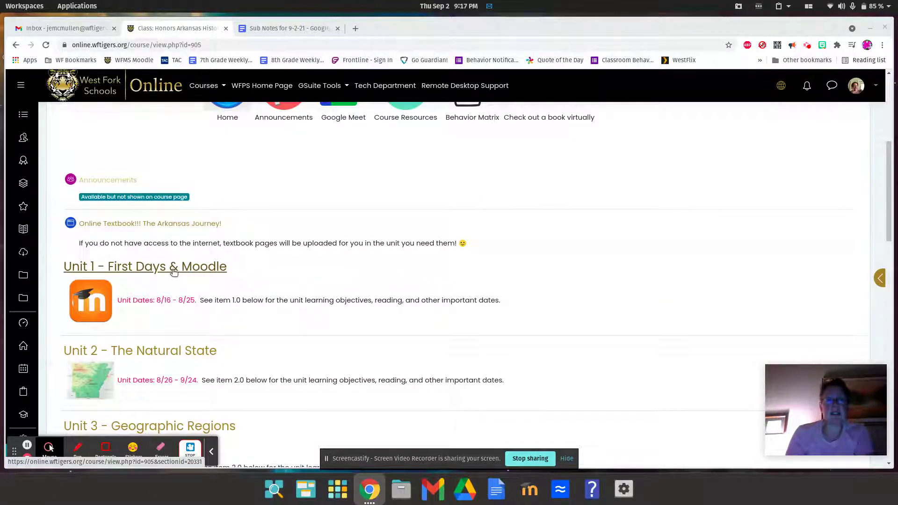
click(174, 271)
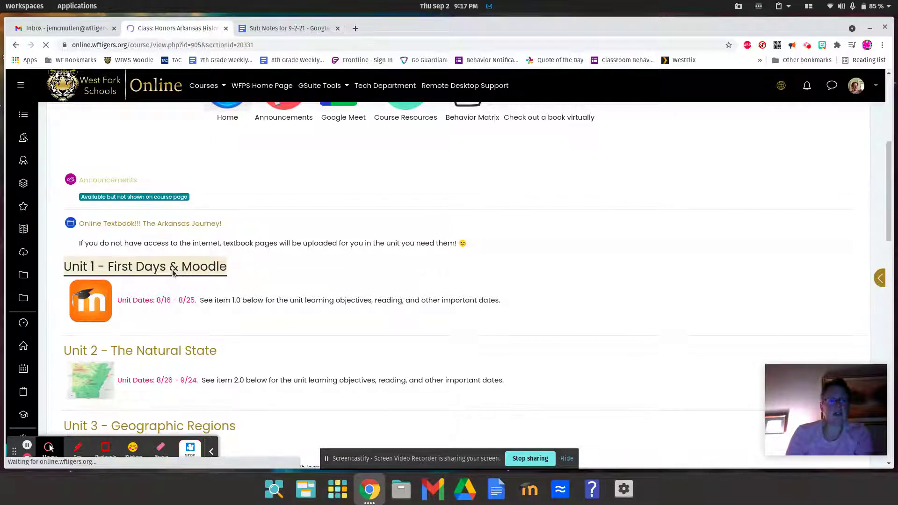
Browse Unit 1's activities down to 1.5 How to Take a Quiz, then return to the top.
scroll(173, 272, down, 2)
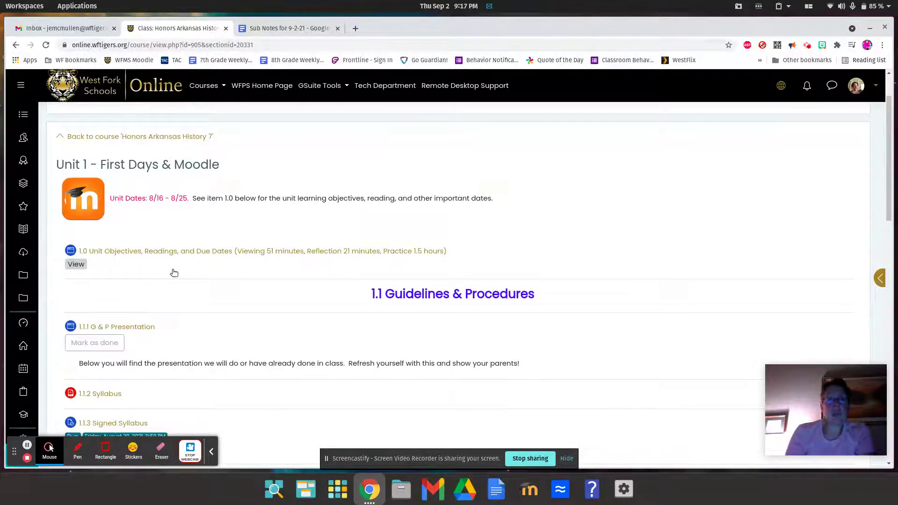
scroll(174, 272, down, 1)
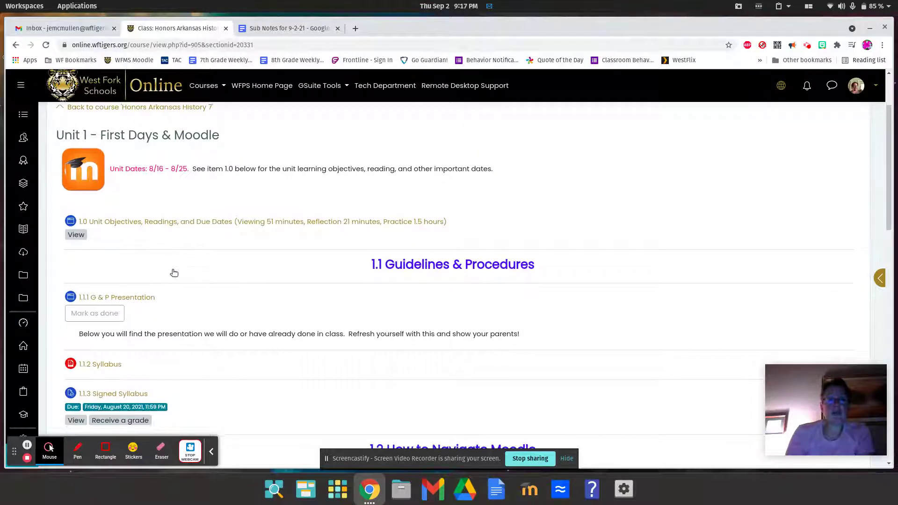
scroll(174, 274, down, 1)
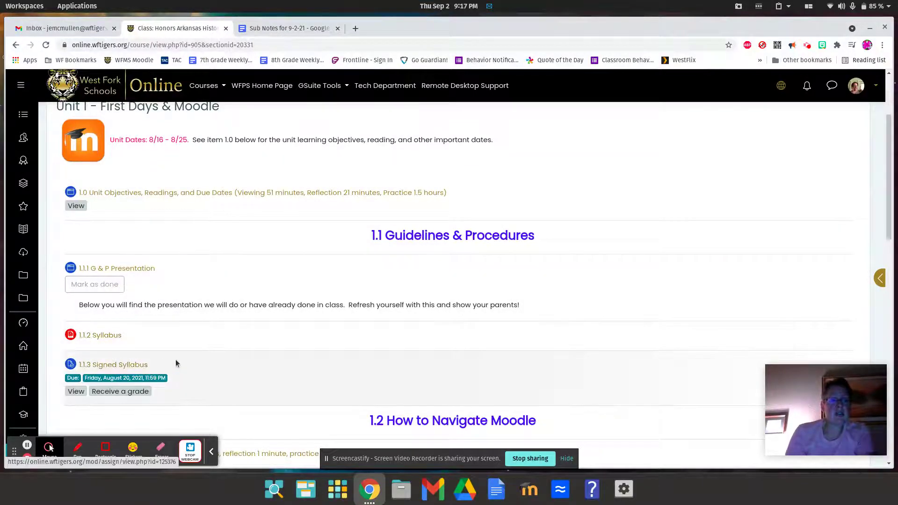
scroll(176, 363, down, 3)
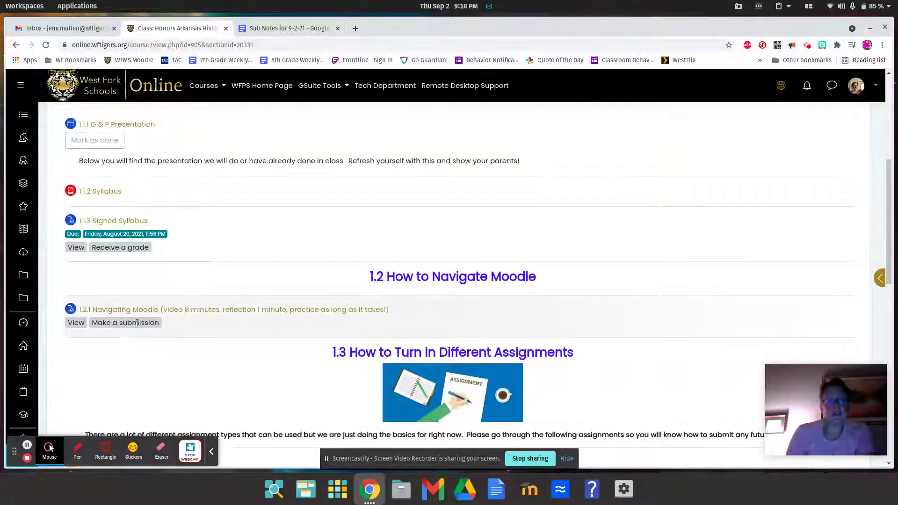
scroll(189, 326, down, 4)
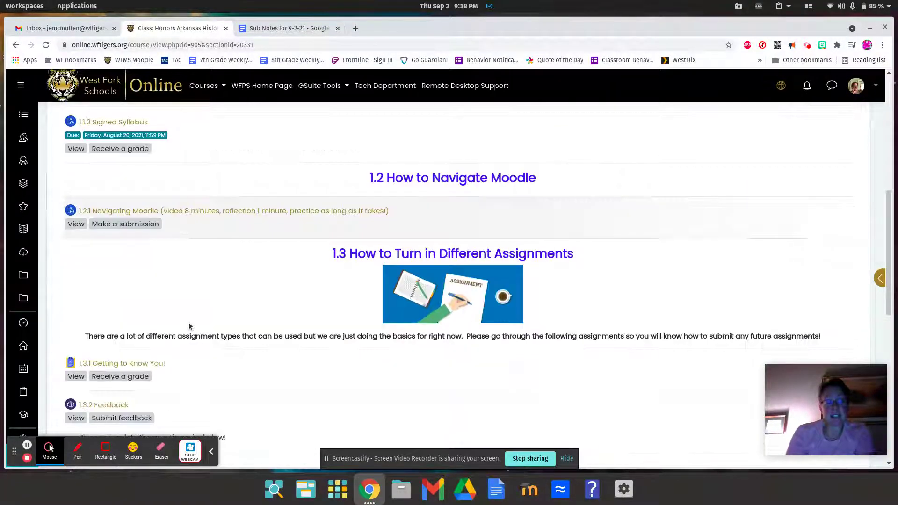
scroll(189, 326, down, 2)
scroll(189, 326, down, 2)
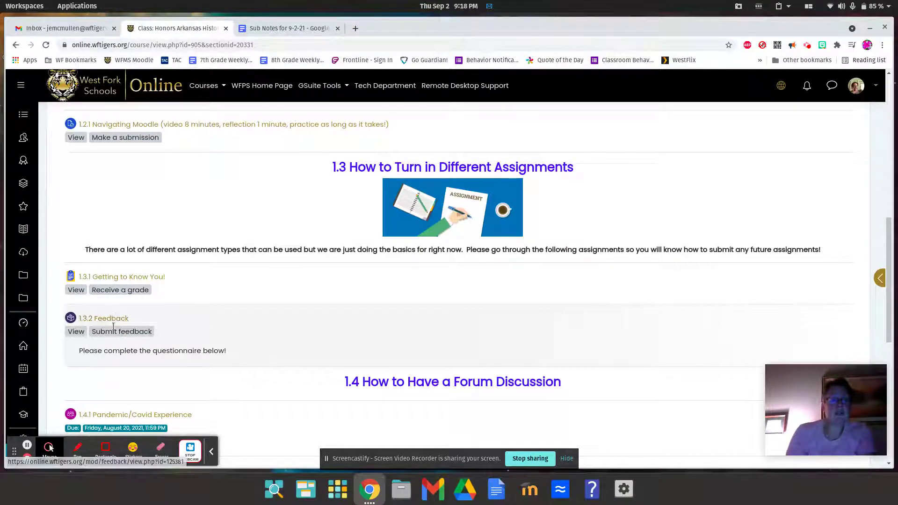
scroll(237, 313, down, 3)
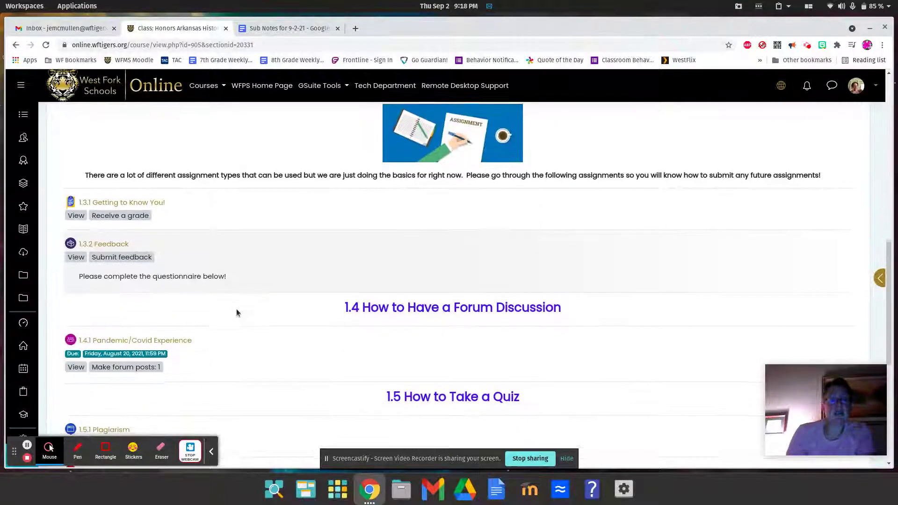
scroll(236, 310, down, 1)
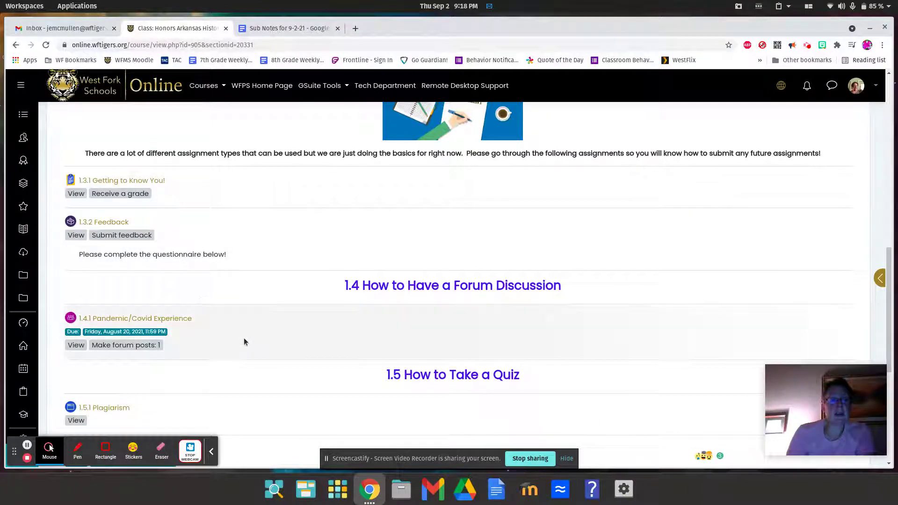
scroll(244, 341, down, 2)
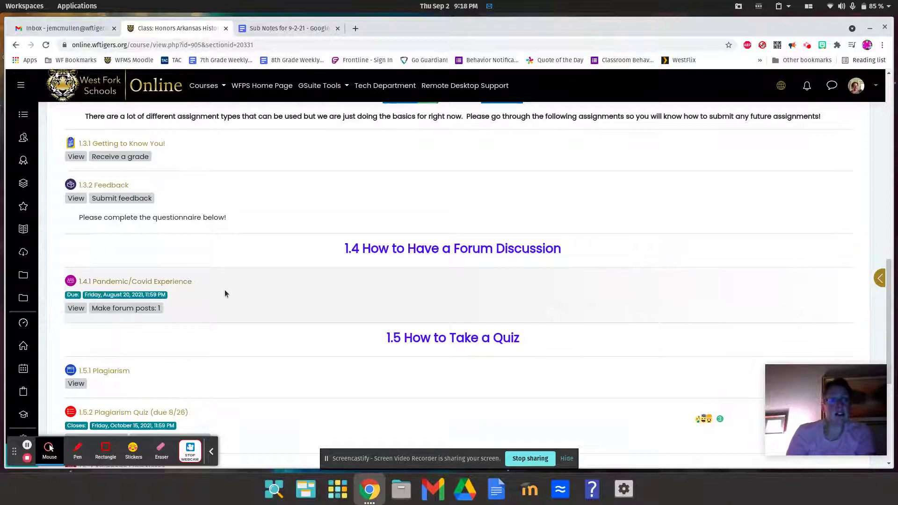
scroll(225, 294, down, 3)
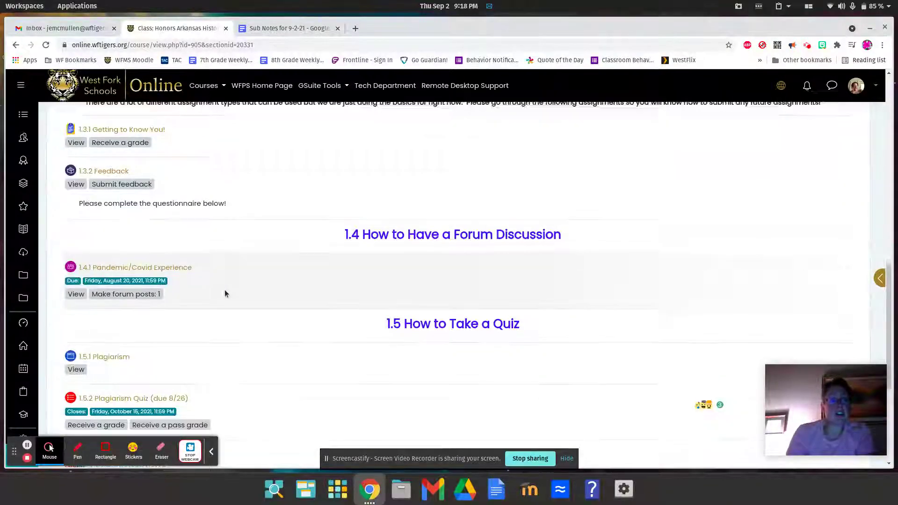
scroll(225, 294, down, 3)
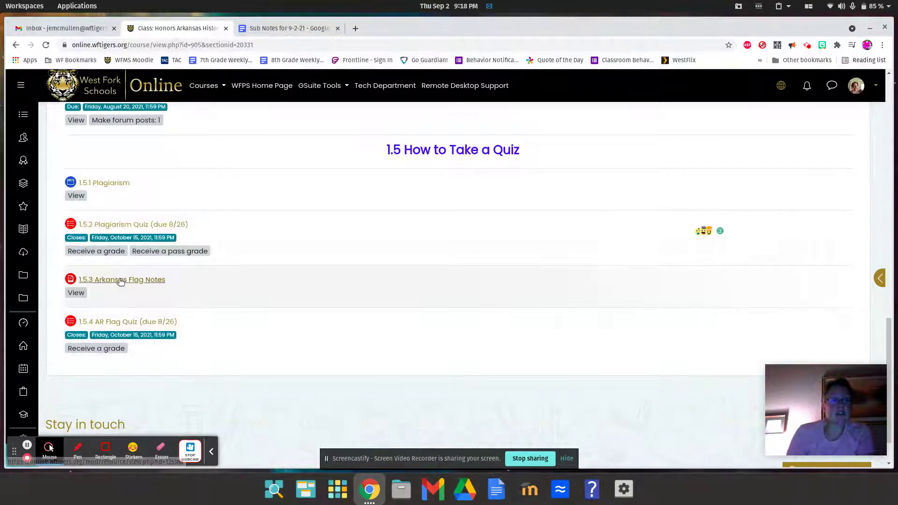
scroll(305, 297, down, 2)
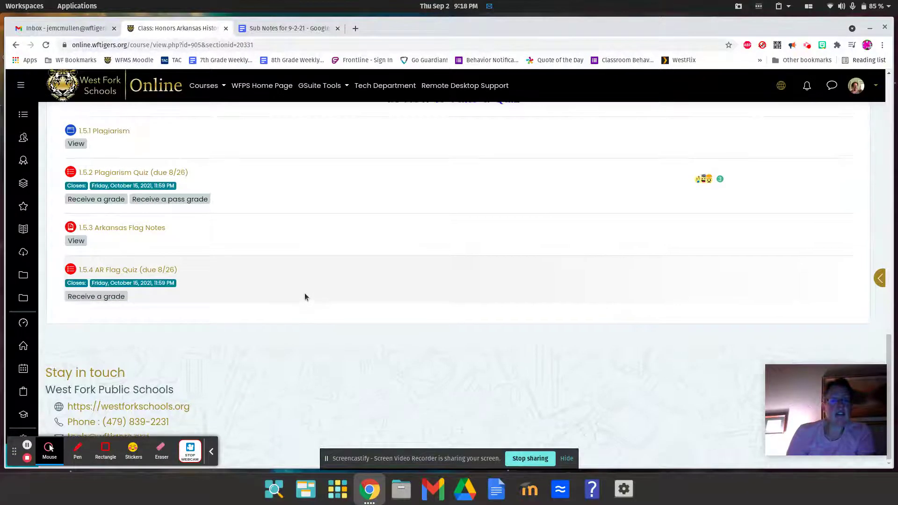
scroll(305, 297, up, 10)
scroll(305, 297, up, 4)
scroll(305, 297, up, 6)
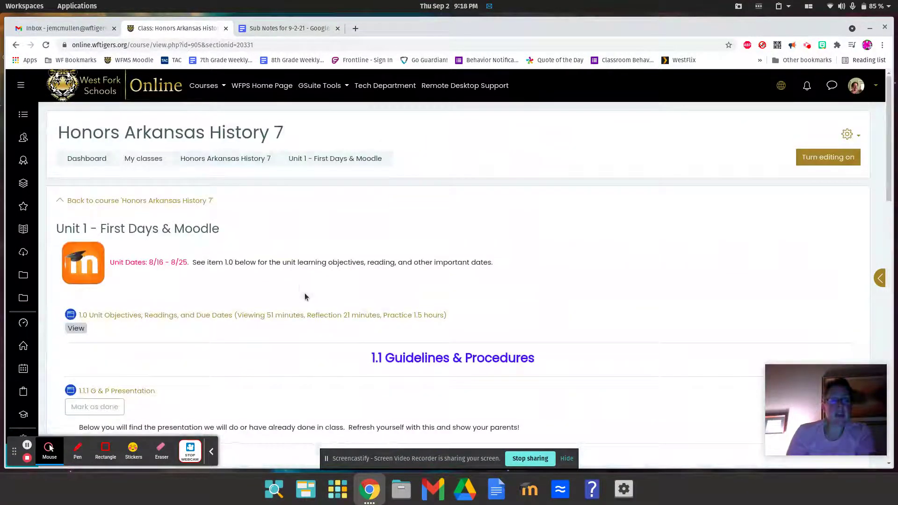
Return to the Honors Arkansas History 7 course home and enter Unit 2 - The Natural State.
click(236, 160)
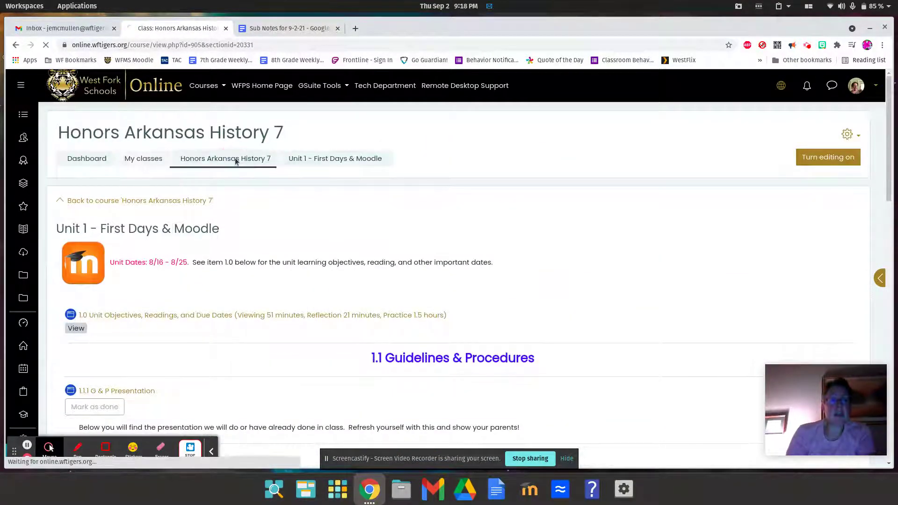
scroll(237, 160, down, 4)
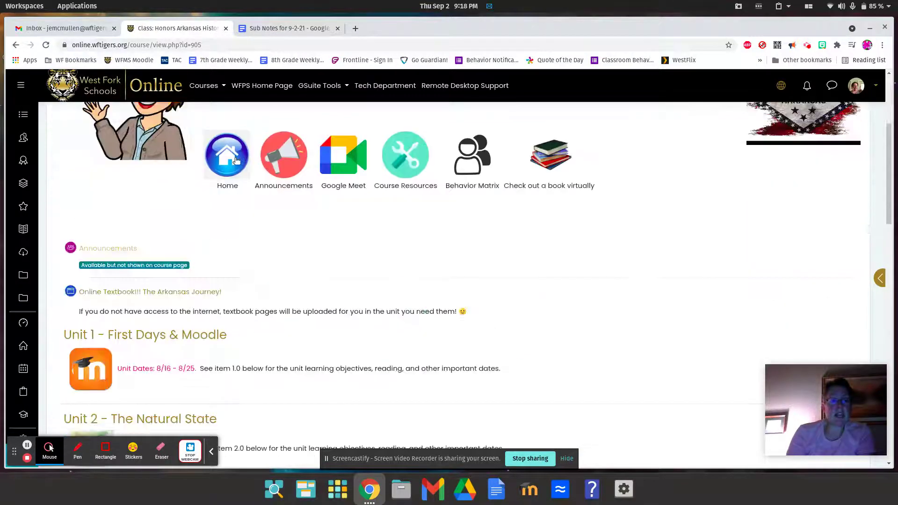
scroll(236, 160, down, 3)
scroll(236, 160, down, 3)
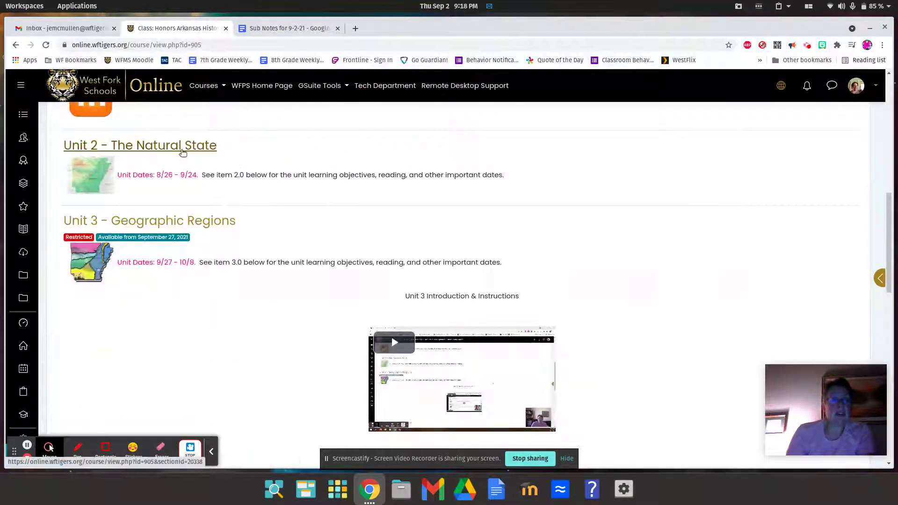
click(183, 148)
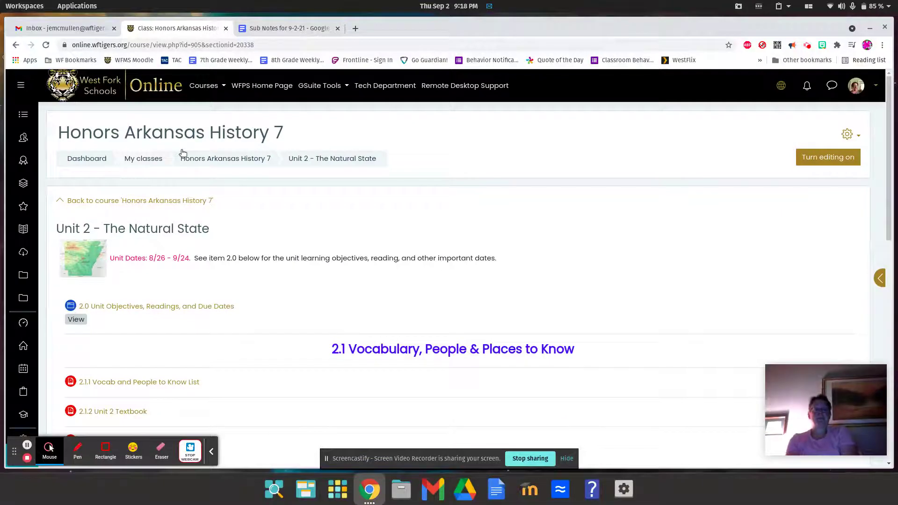
Open the 2.1.3 Places to Know Arkansas map PDF.
scroll(182, 152, down, 2)
scroll(183, 153, down, 2)
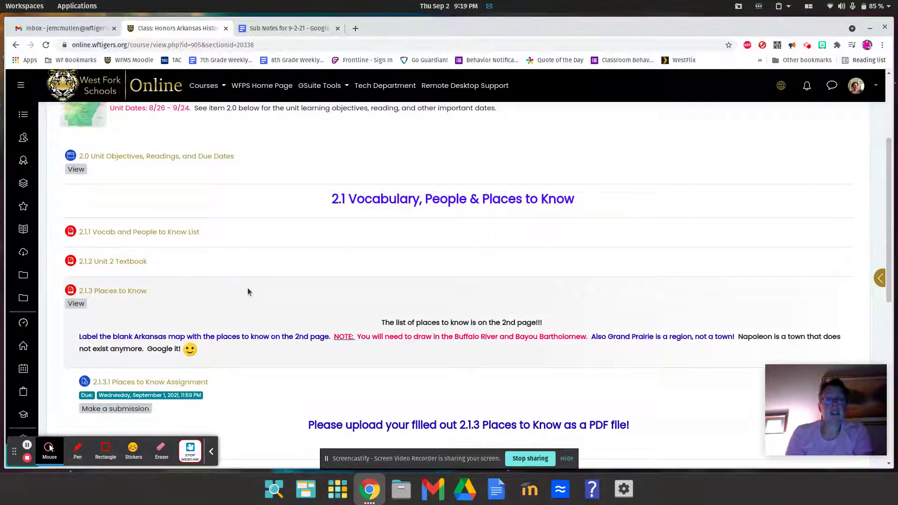
scroll(248, 292, down, 3)
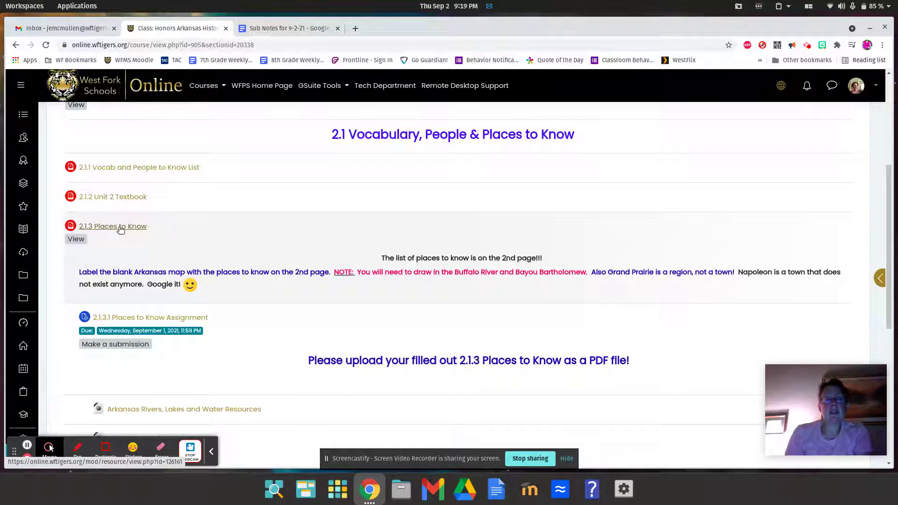
click(120, 230)
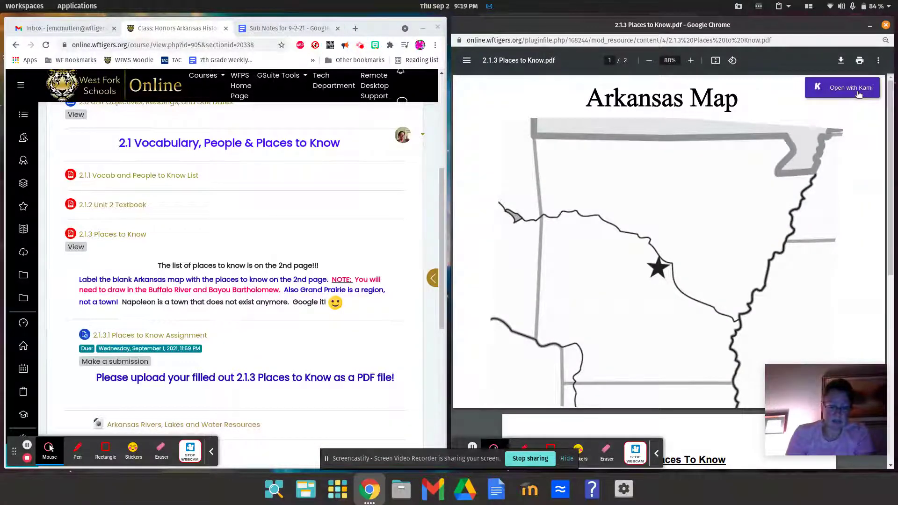
Open the map in Kami using the previously annotated copy.
click(859, 94)
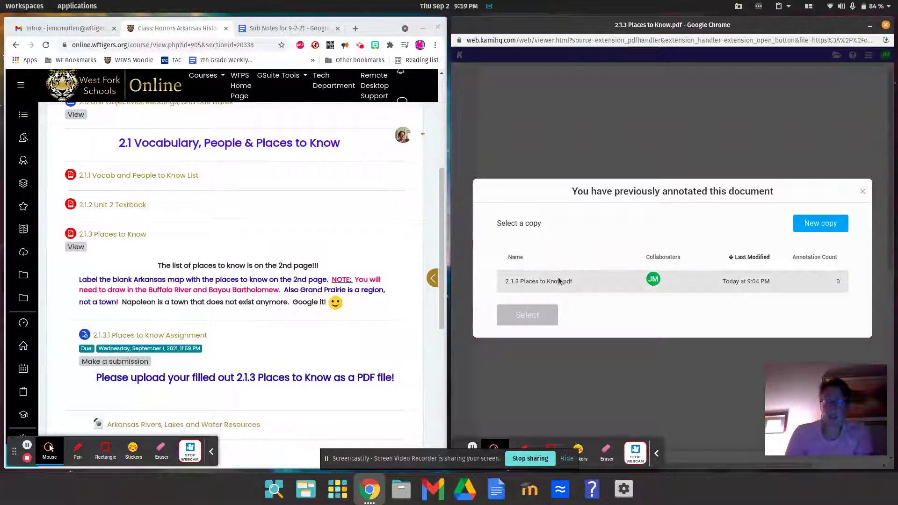
click(557, 279)
click(533, 312)
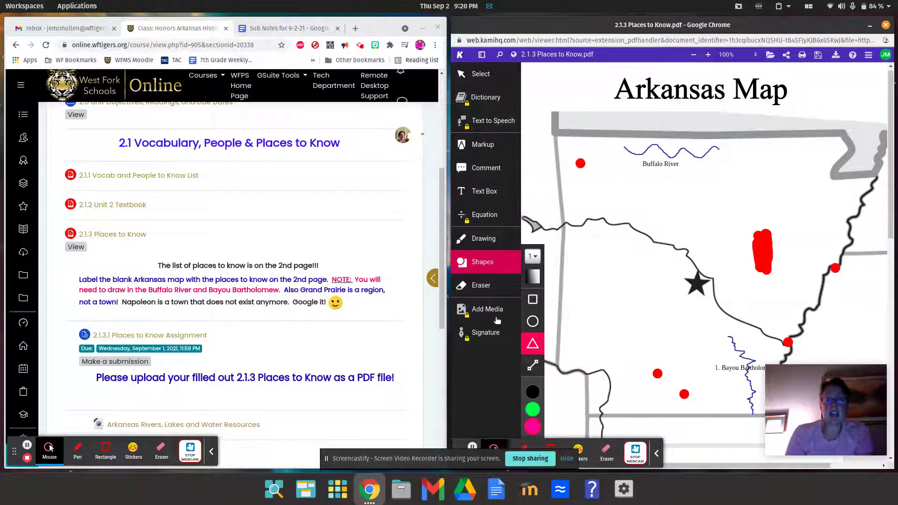
Draw a pink circle just below Buffalo River and check that changes are saved.
click(530, 327)
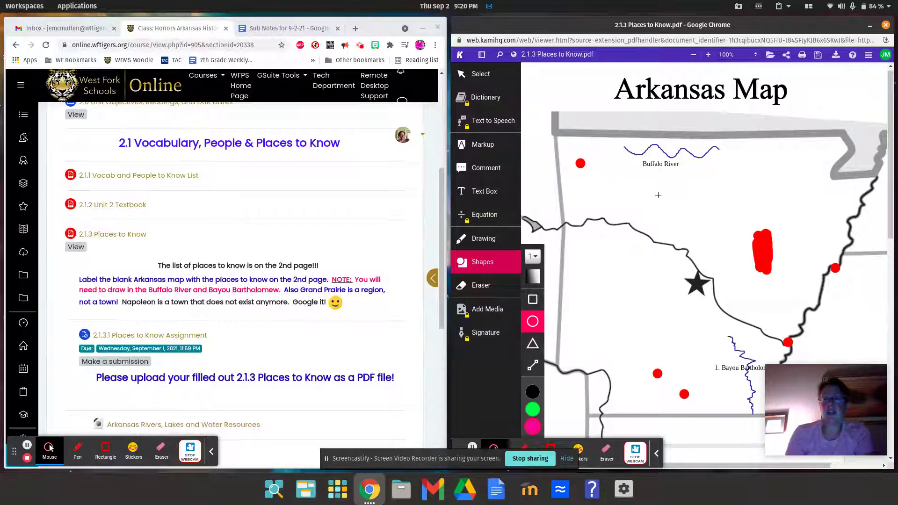
drag(659, 195, 691, 223)
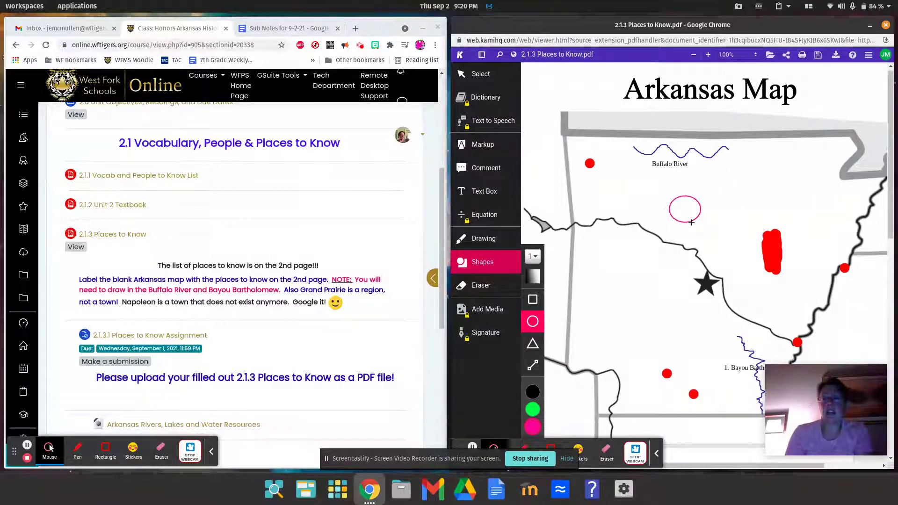
click(818, 55)
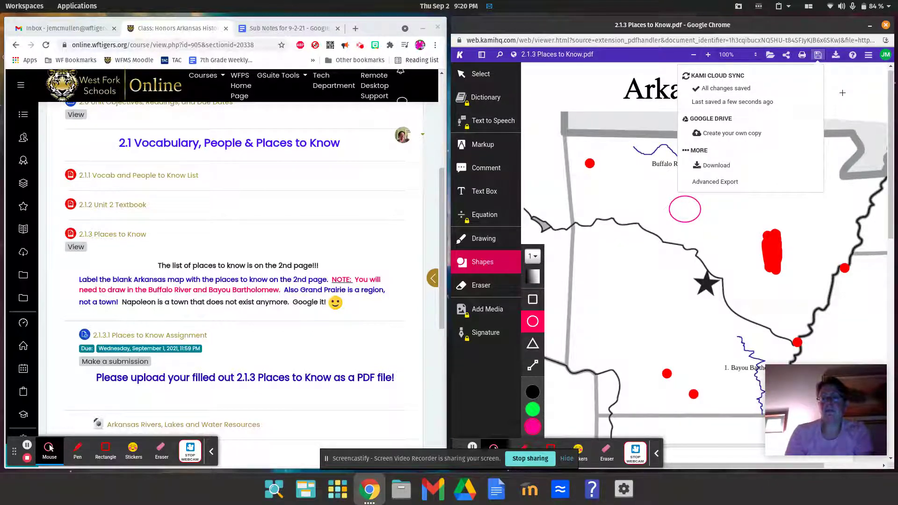
Try downloading the annotated map as a PDF, then cancel the file save dialog.
click(843, 92)
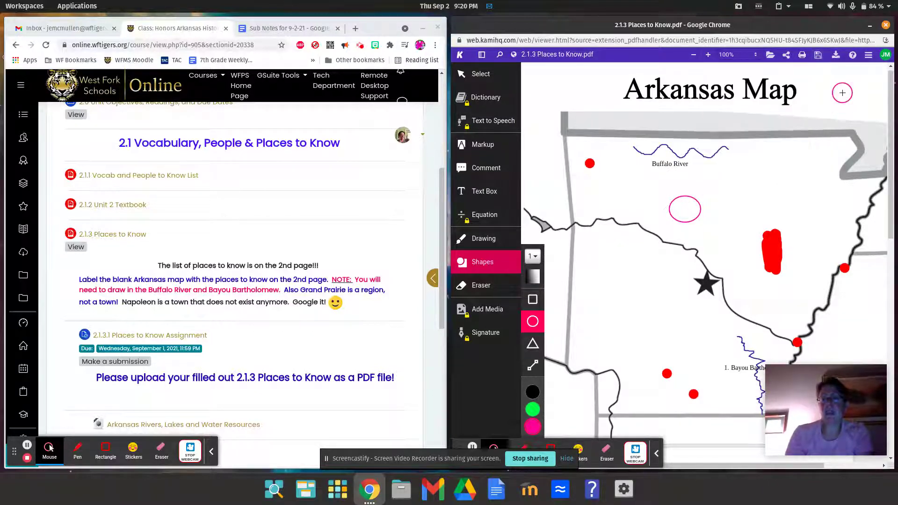
click(818, 55)
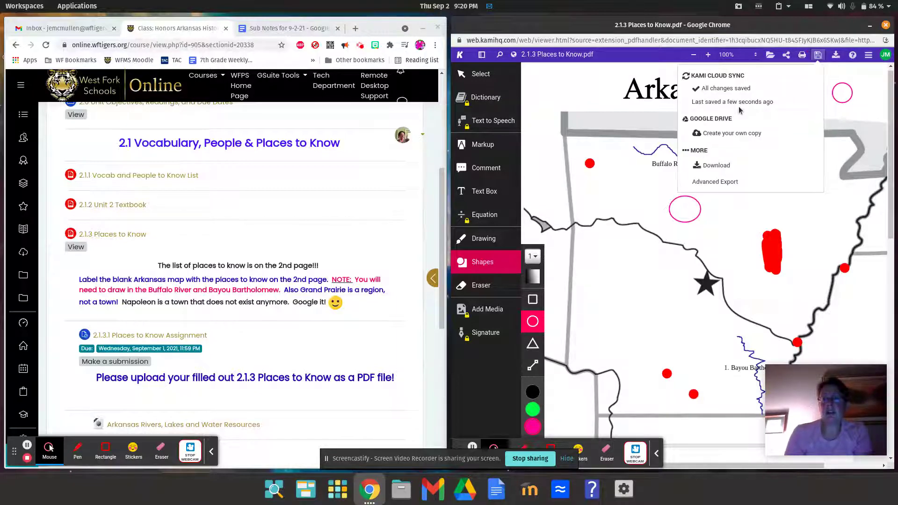
click(648, 139)
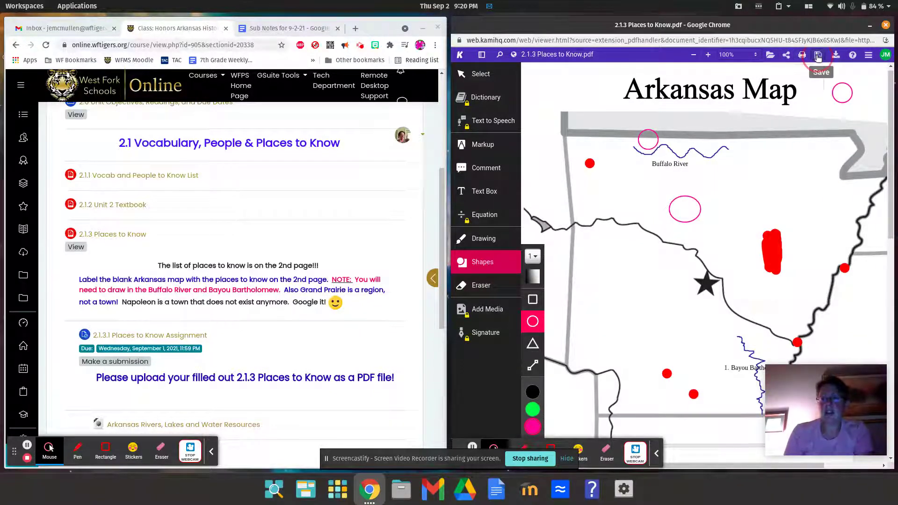
click(817, 56)
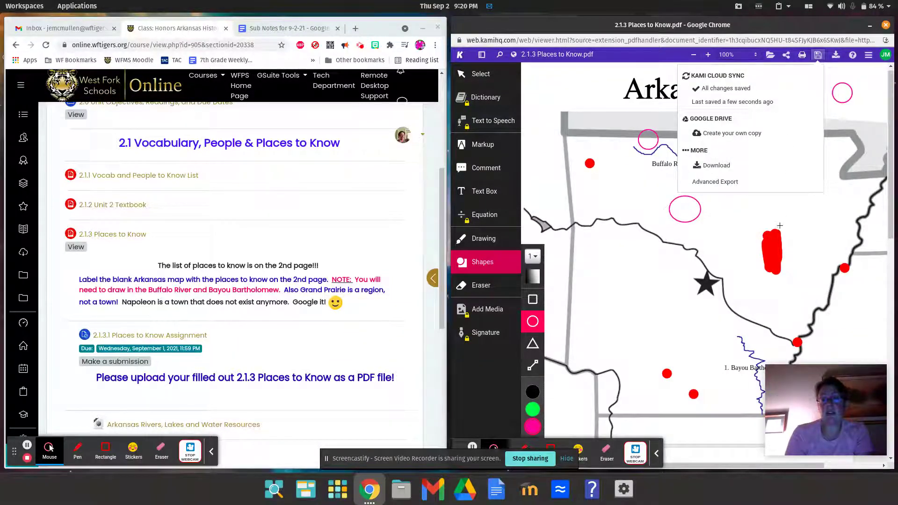
click(725, 172)
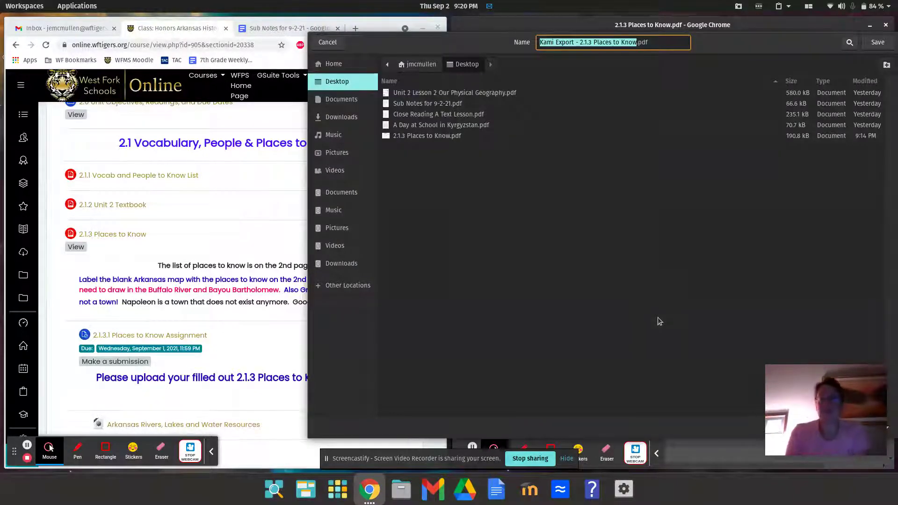
click(328, 42)
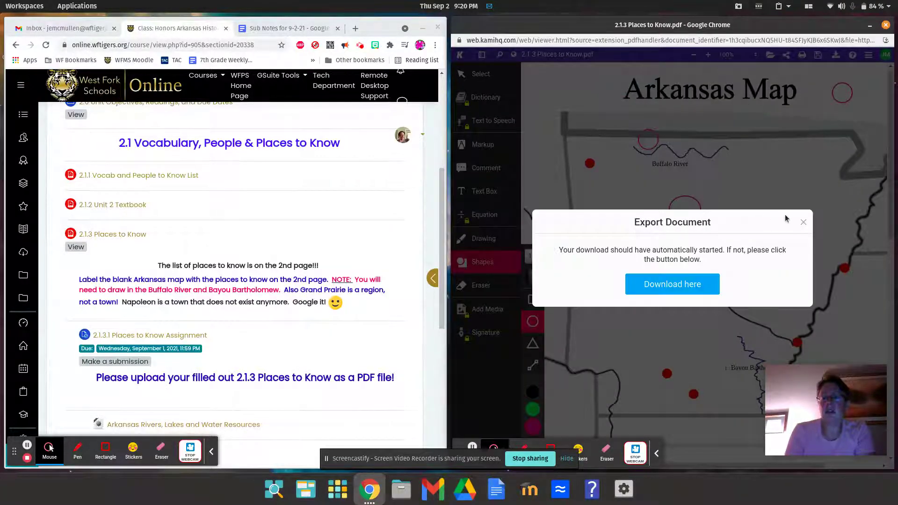
click(804, 224)
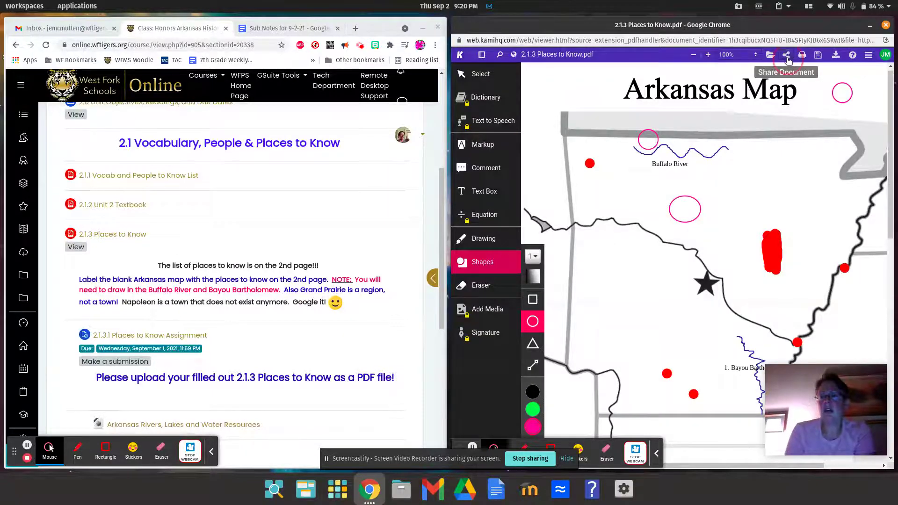
Check the document's Share settings, then bring back the save and export menu.
click(787, 56)
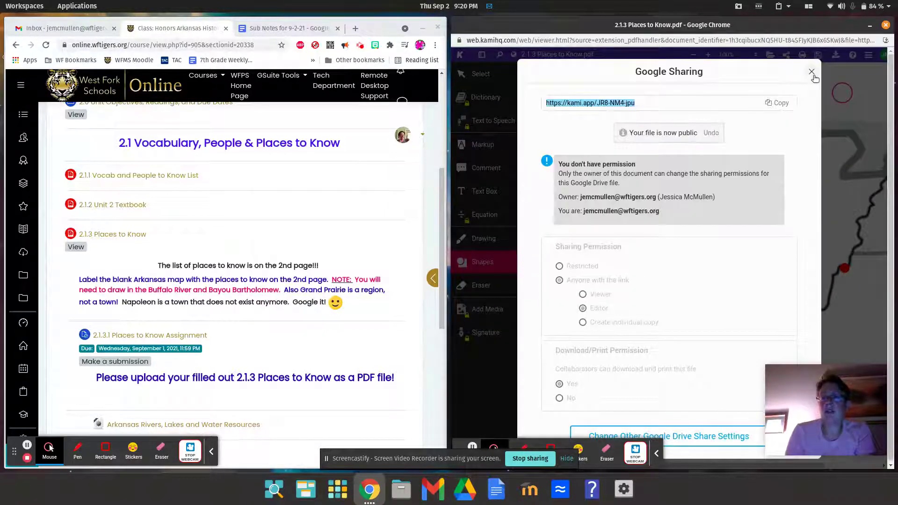
click(812, 73)
click(817, 56)
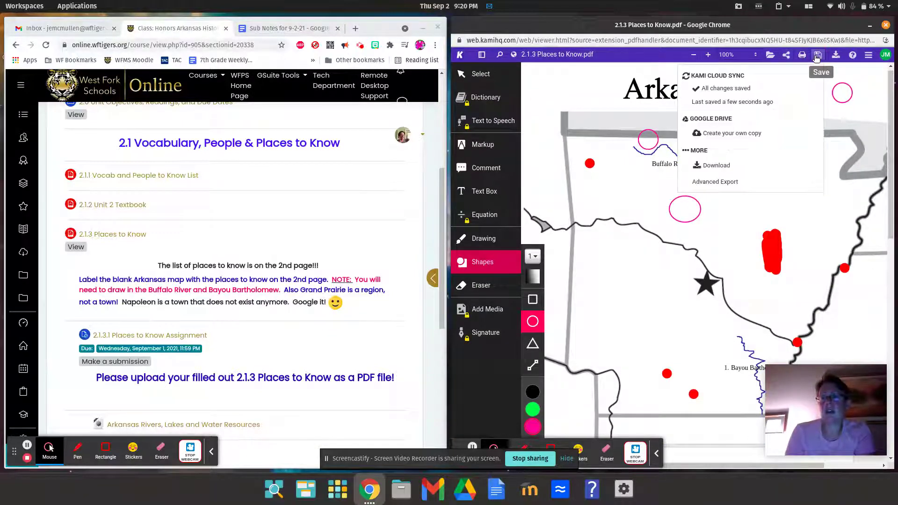
Start an Advanced Export of the map with Flatten Annotations enabled.
click(715, 182)
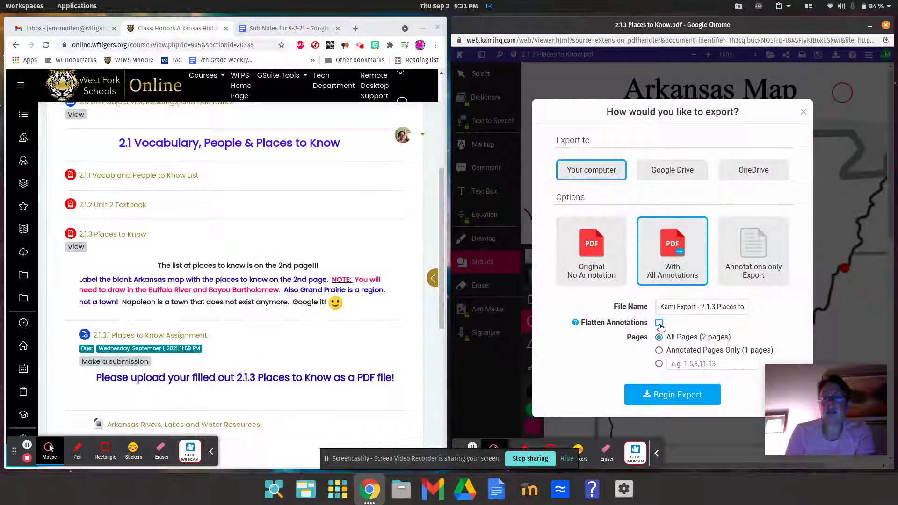
click(660, 323)
click(100, 455)
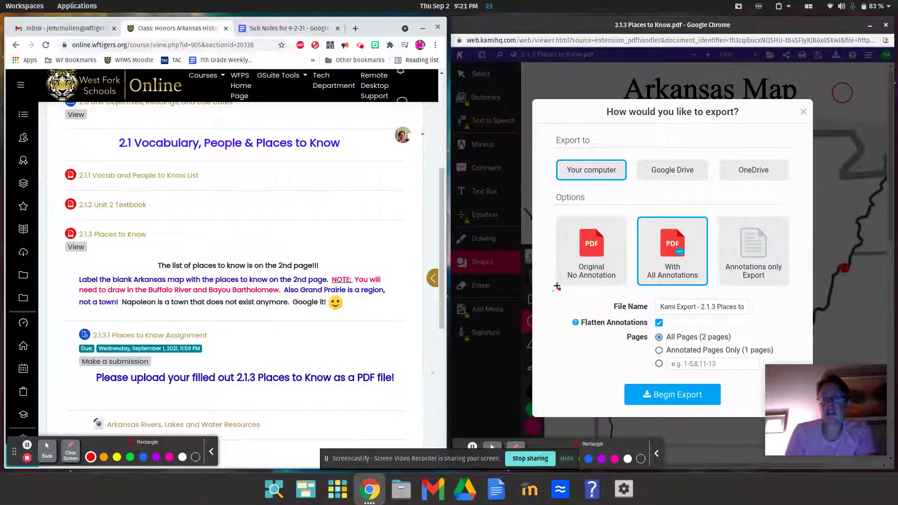
drag(559, 289, 715, 337)
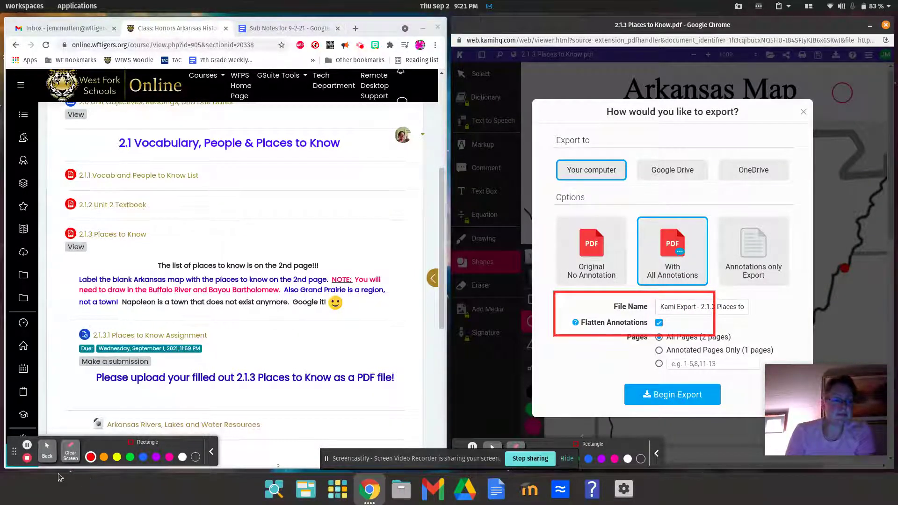
click(48, 450)
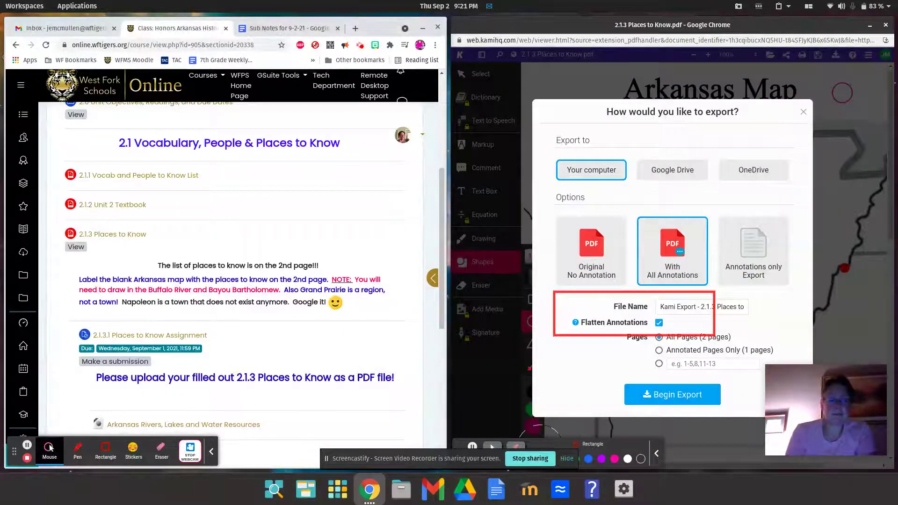
click(666, 395)
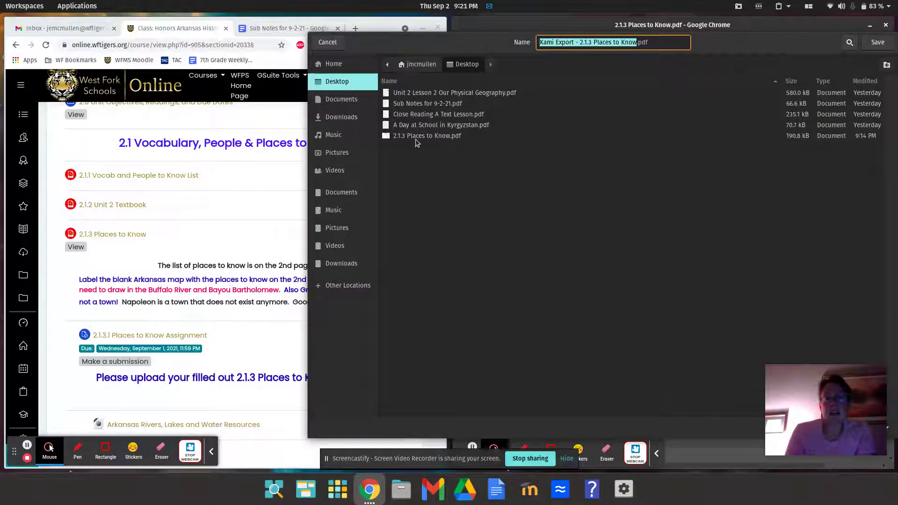
Save the export over 2.1.3 Places to Know.pdf on the Desktop.
click(419, 137)
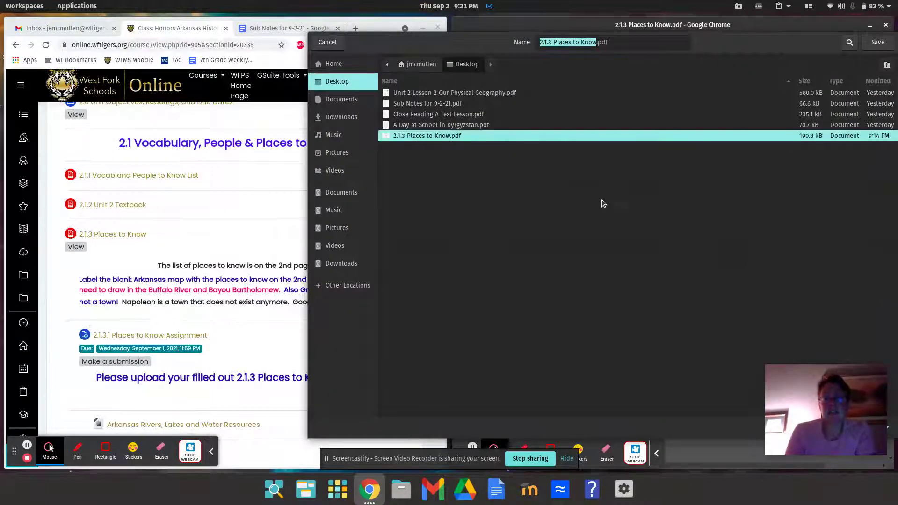
click(878, 43)
click(672, 268)
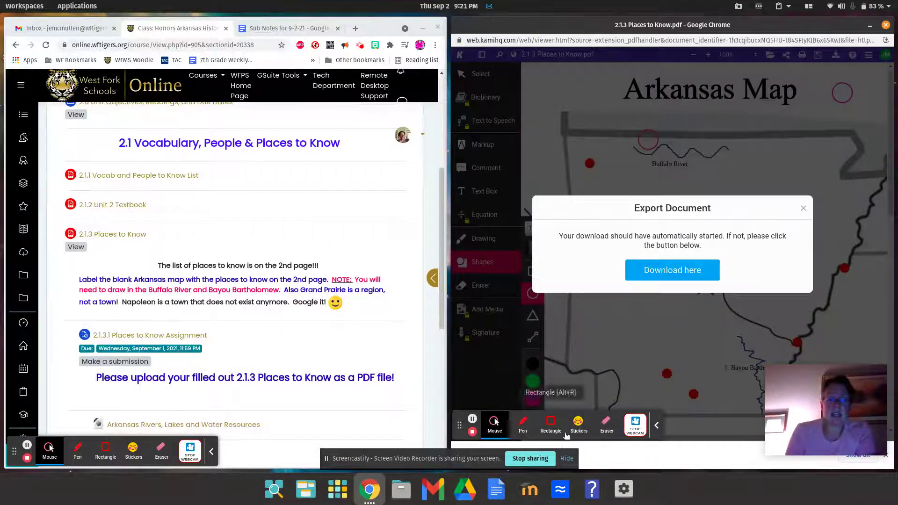
click(563, 459)
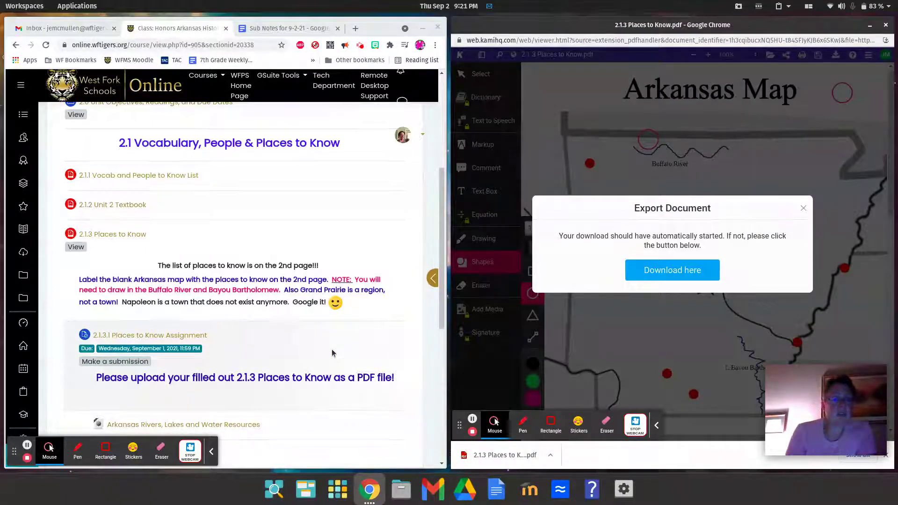
click(195, 336)
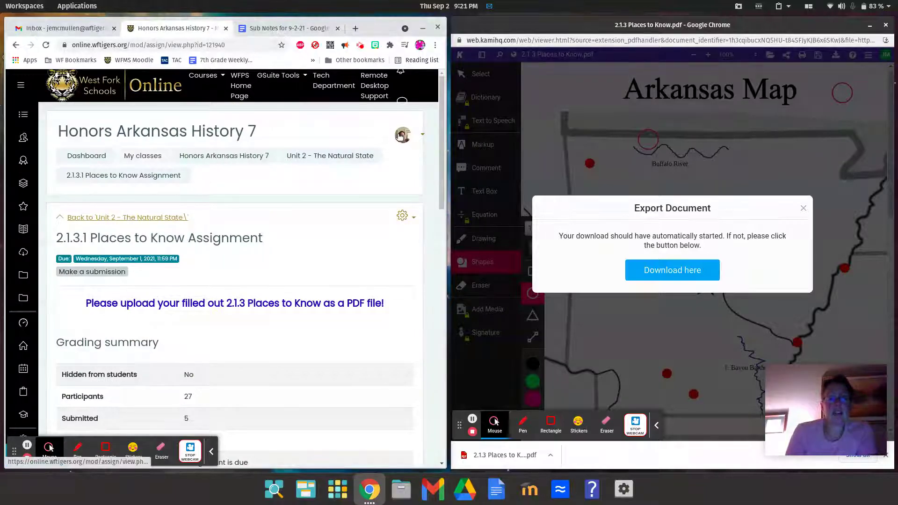
Switch the role to Student to view the Places to Know assignment.
click(400, 136)
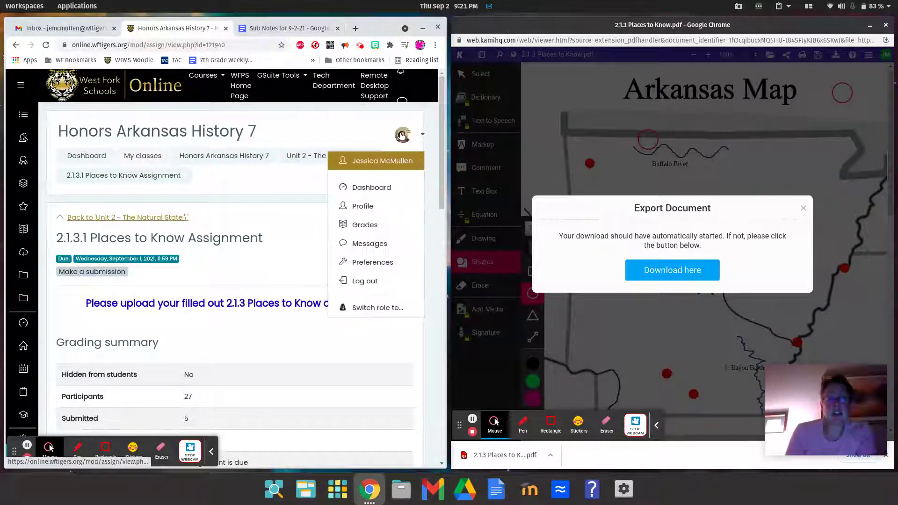
click(392, 312)
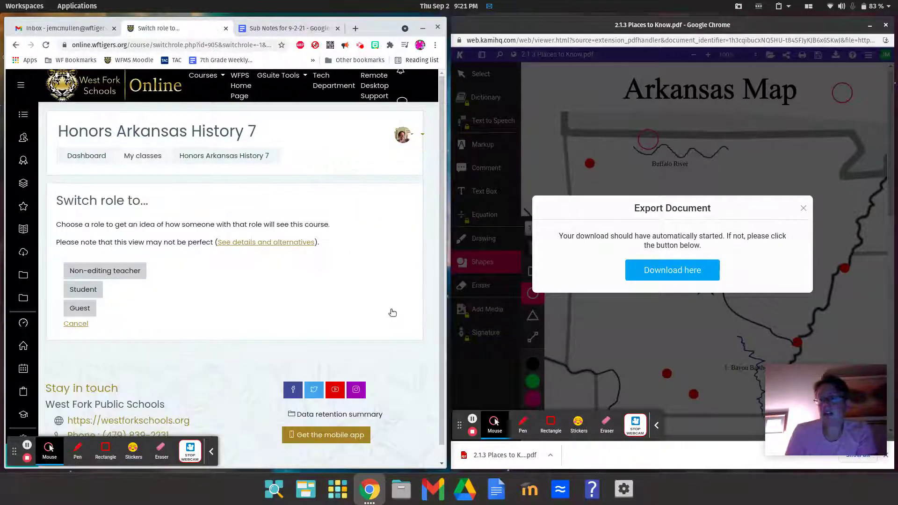
click(92, 290)
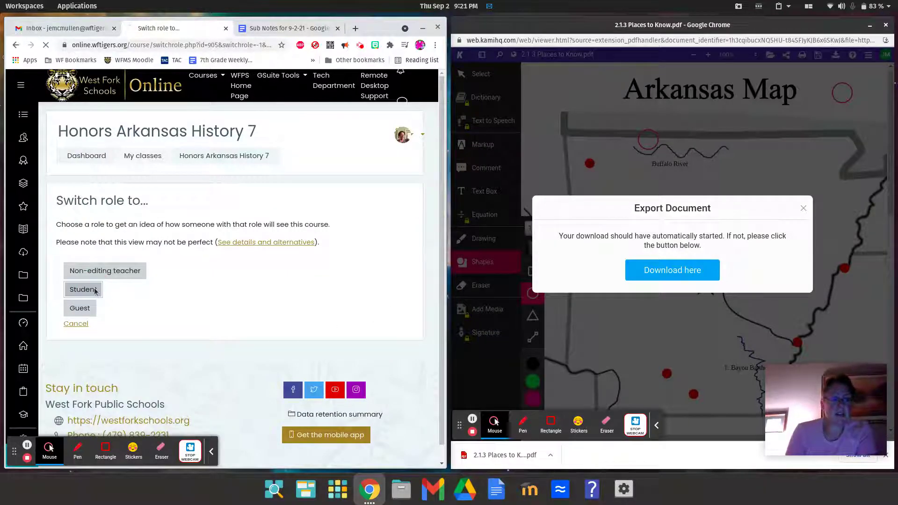
scroll(261, 320, down, 5)
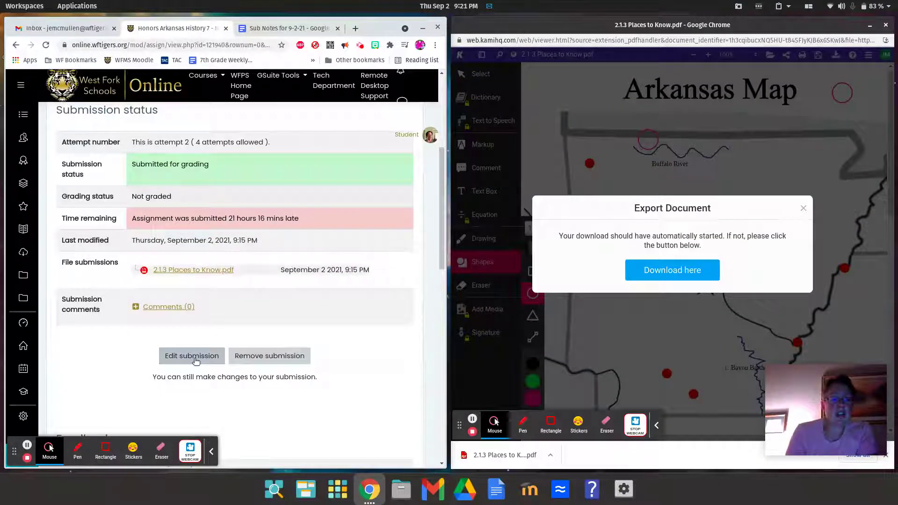
Replace the old submitted PDF with the newly exported map and save the submission.
click(195, 361)
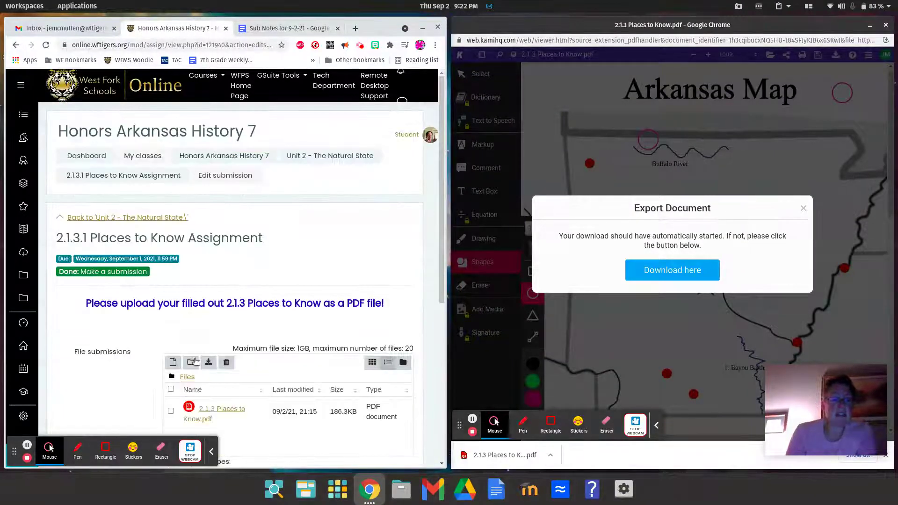
click(171, 411)
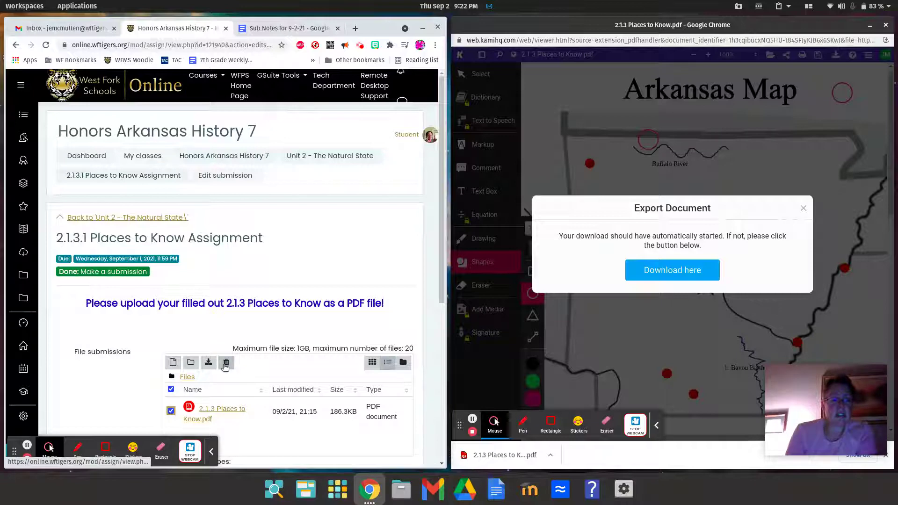
click(226, 363)
click(199, 302)
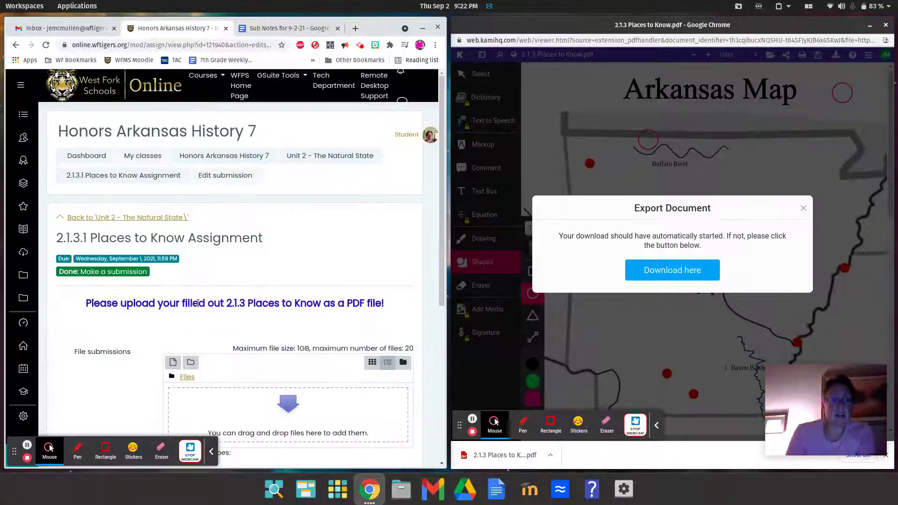
scroll(197, 301, down, 3)
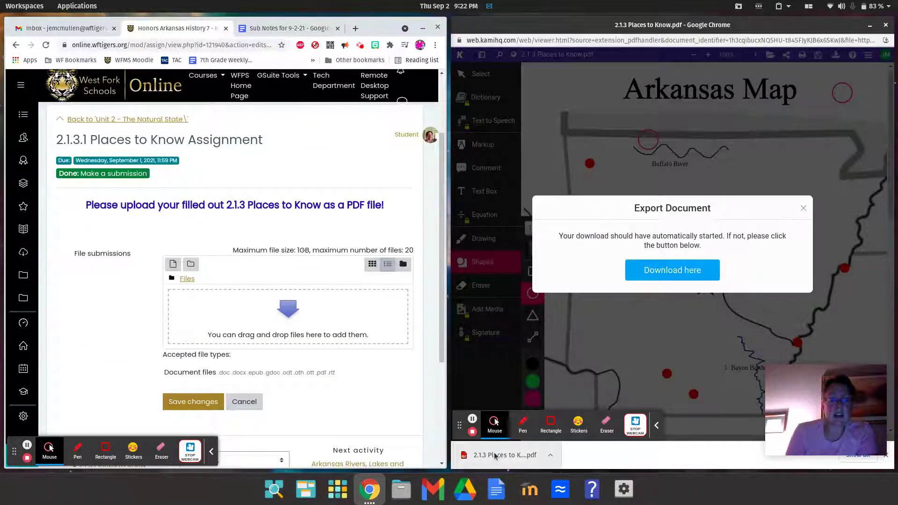
drag(495, 456, 317, 324)
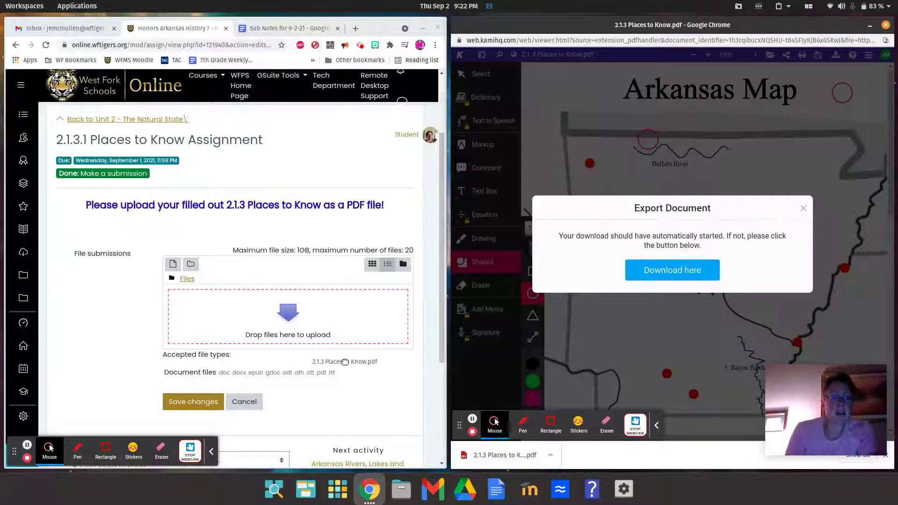
click(198, 411)
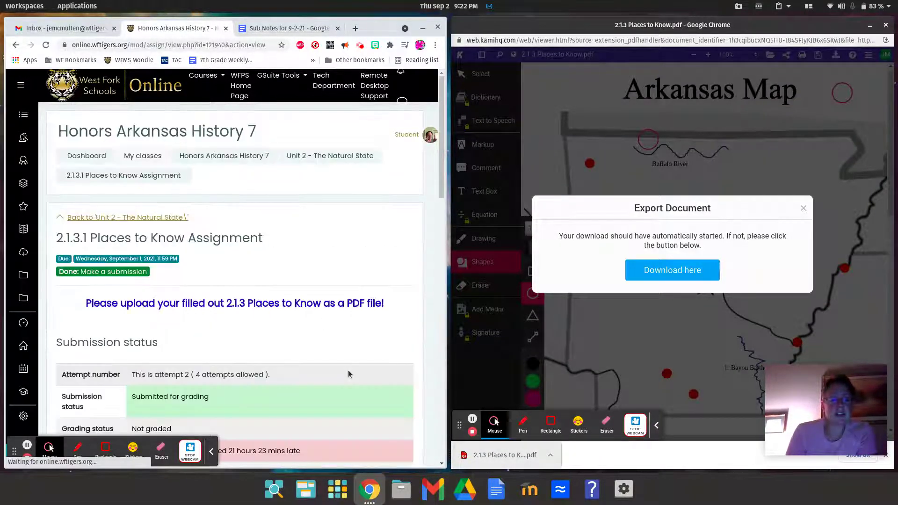
Review the submission status, then return to the normal teacher role.
scroll(347, 373, down, 3)
scroll(349, 374, up, 3)
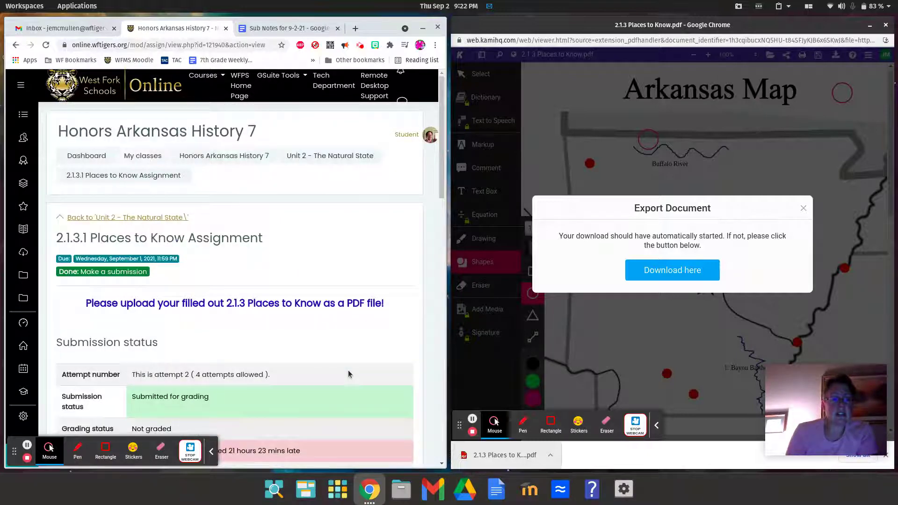
click(430, 135)
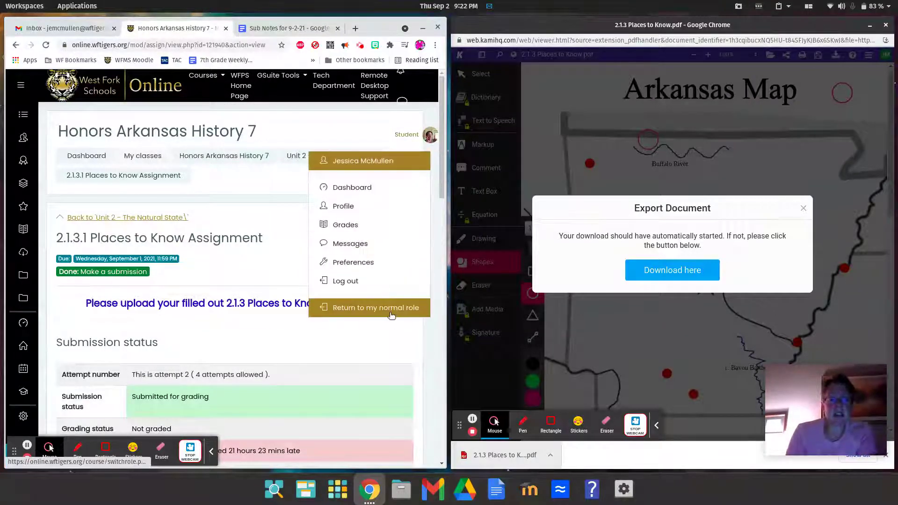
click(392, 316)
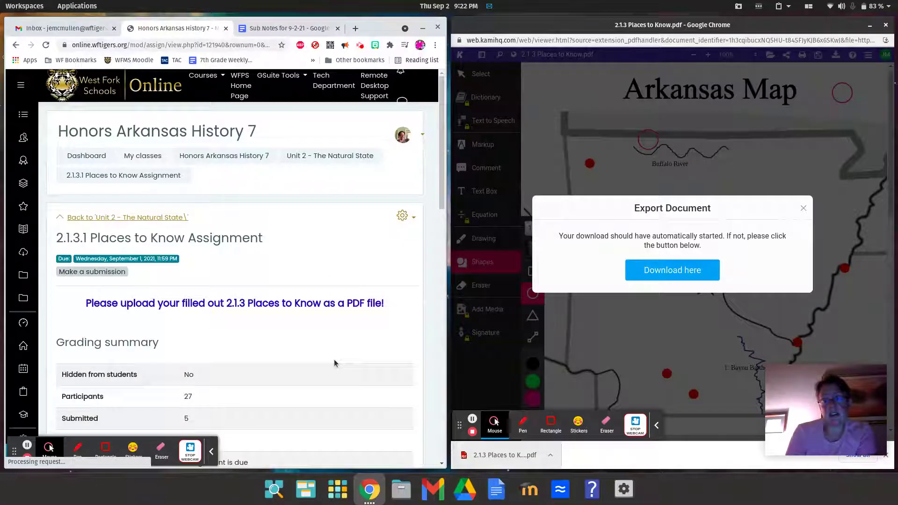
Open the Grade page for the map submission; in Kami, dismiss the download notice.
scroll(335, 363, down, 5)
click(286, 341)
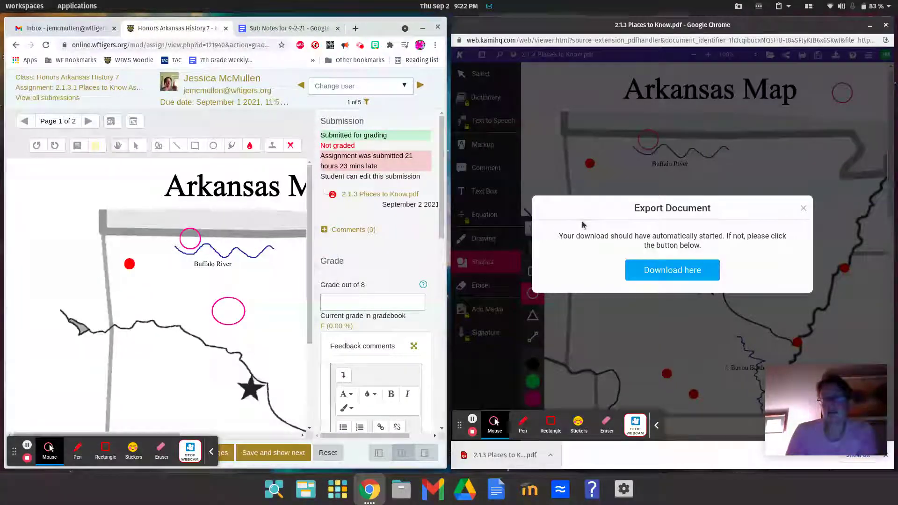
click(803, 209)
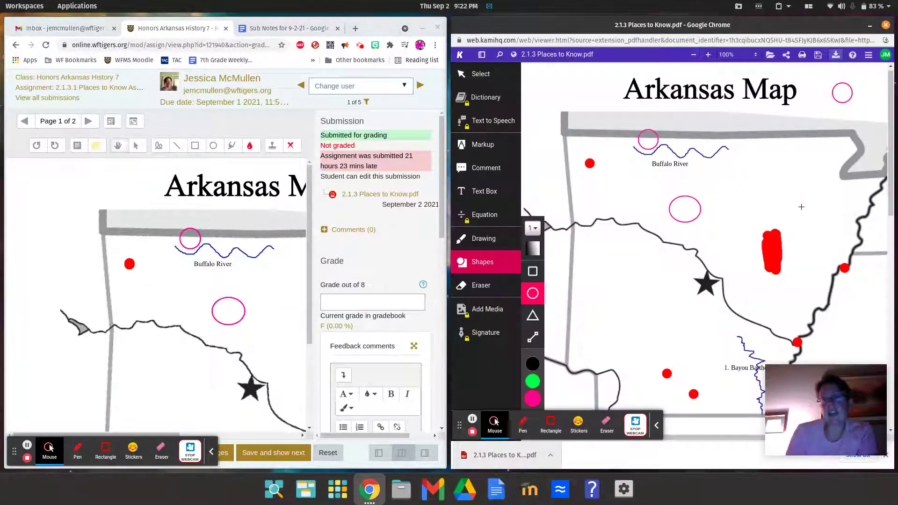
click(836, 54)
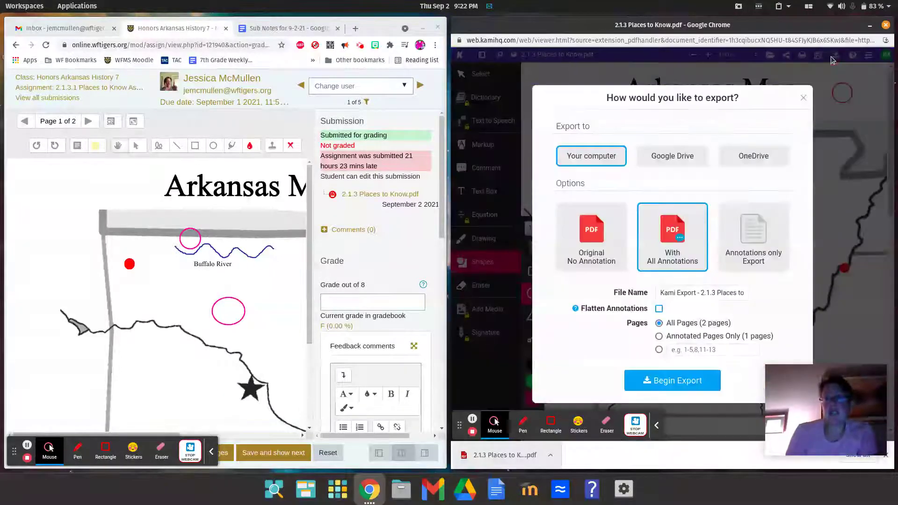
click(660, 309)
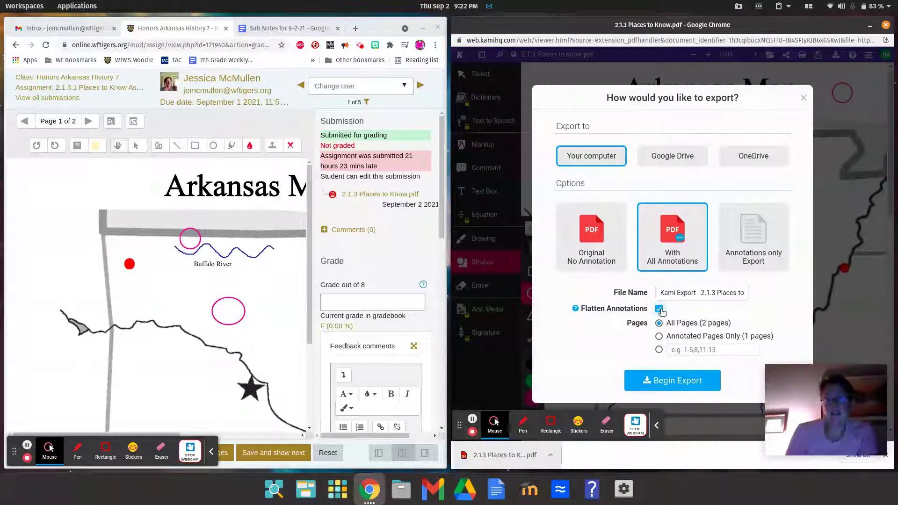
mouse_move(575, 309)
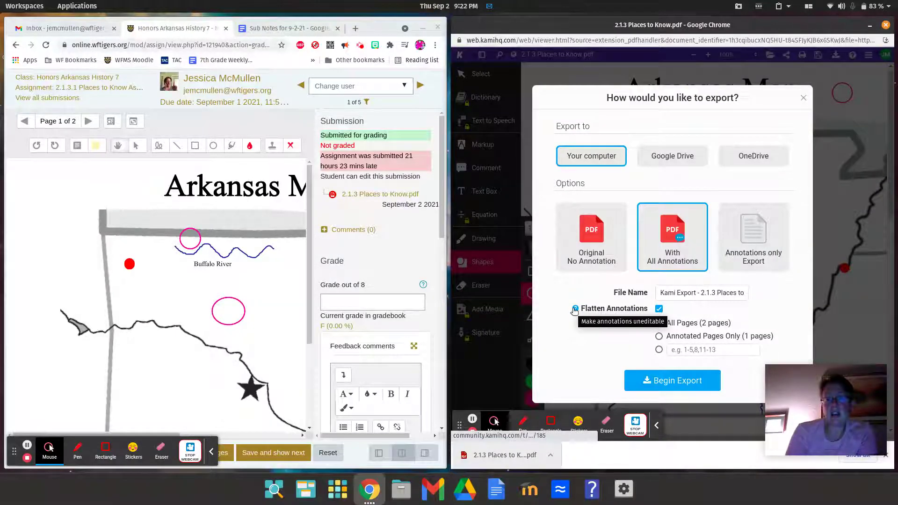
click(575, 309)
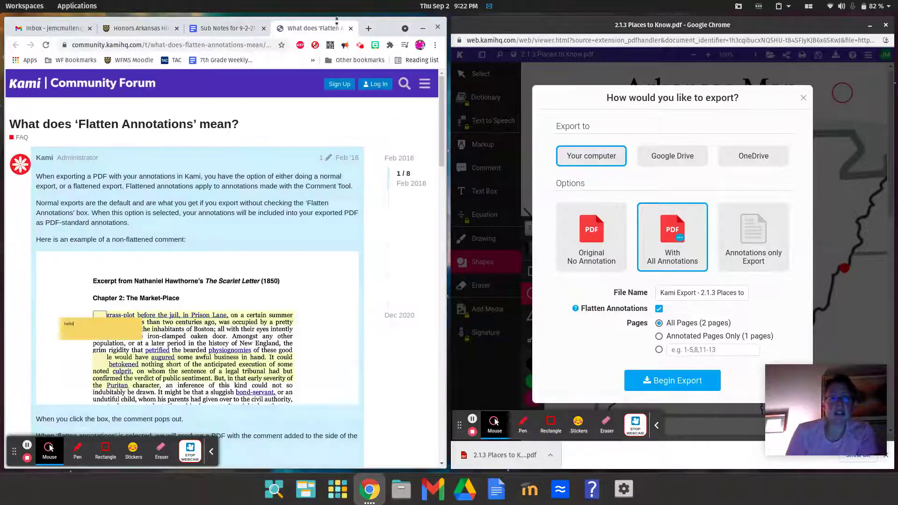
click(351, 28)
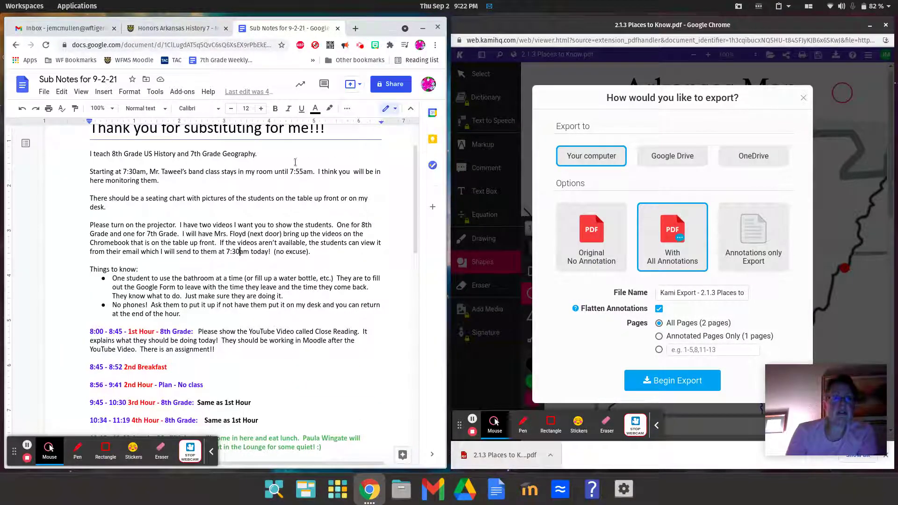
click(196, 29)
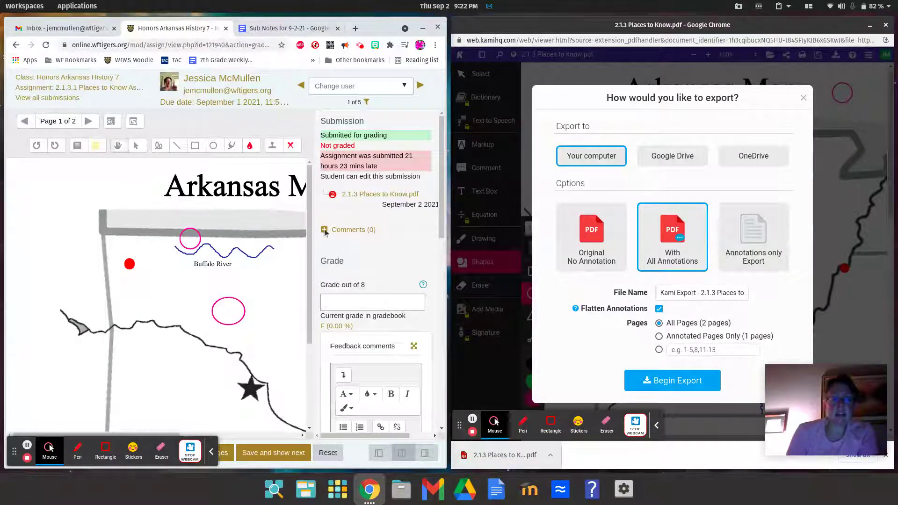
scroll(359, 349, down, 3)
scroll(360, 348, down, 3)
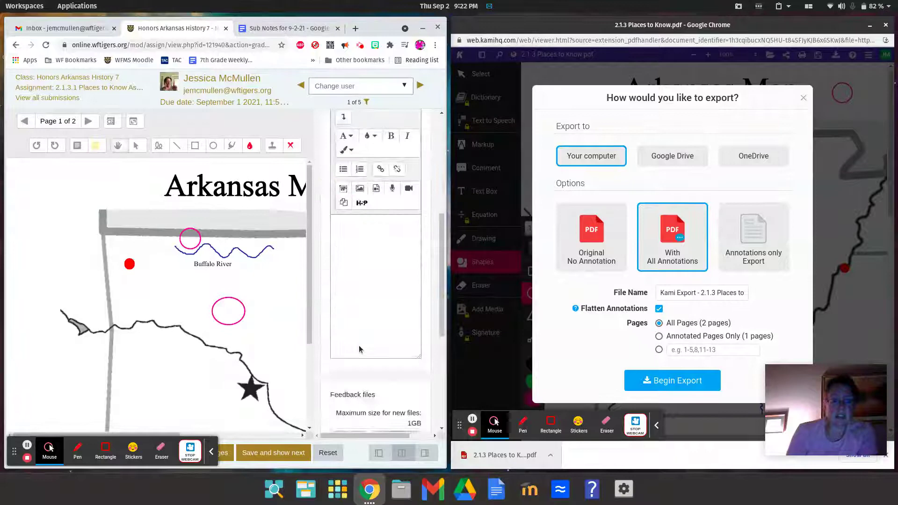
scroll(360, 349, down, 2)
scroll(360, 349, down, 3)
scroll(360, 346, up, 5)
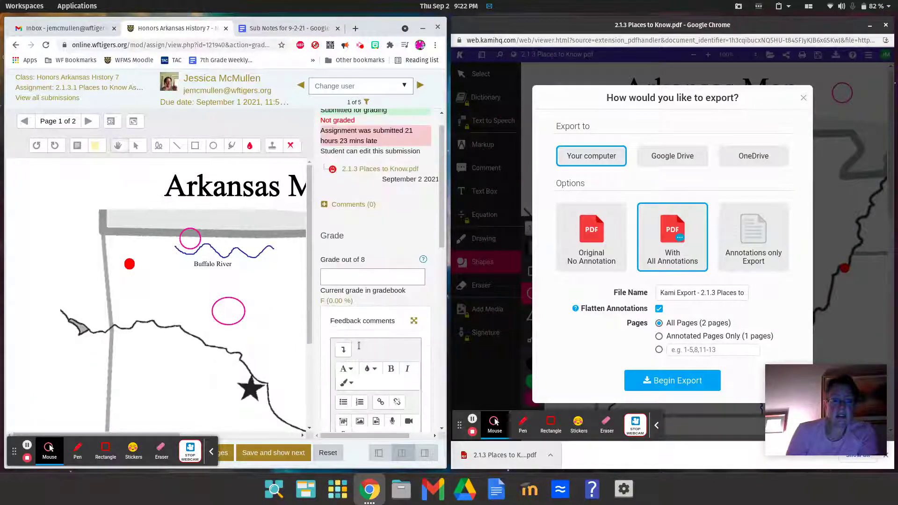
scroll(360, 349, up, 1)
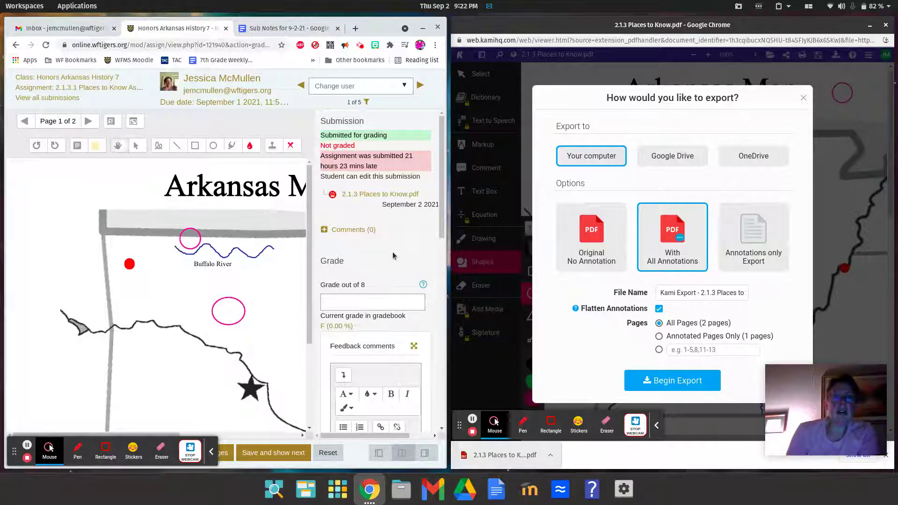
click(805, 97)
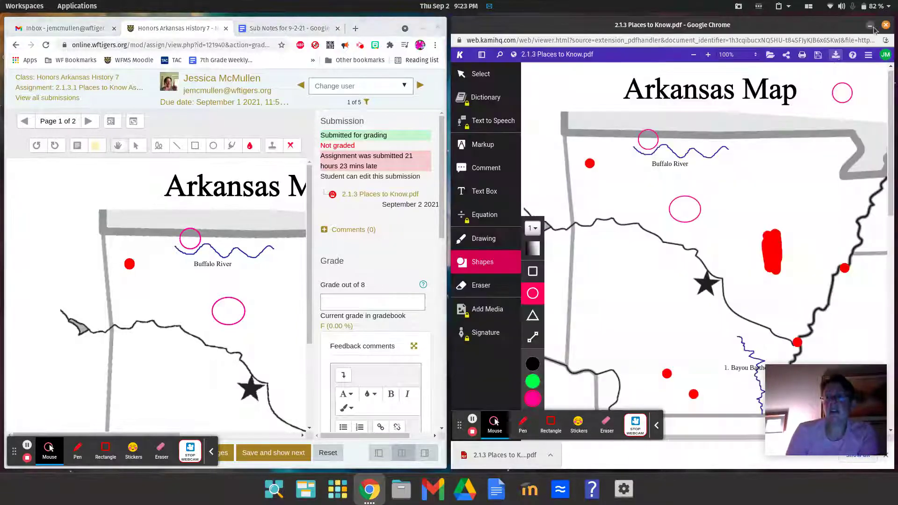
Close Kami and go from the assignment page back to Unit 2.
click(886, 26)
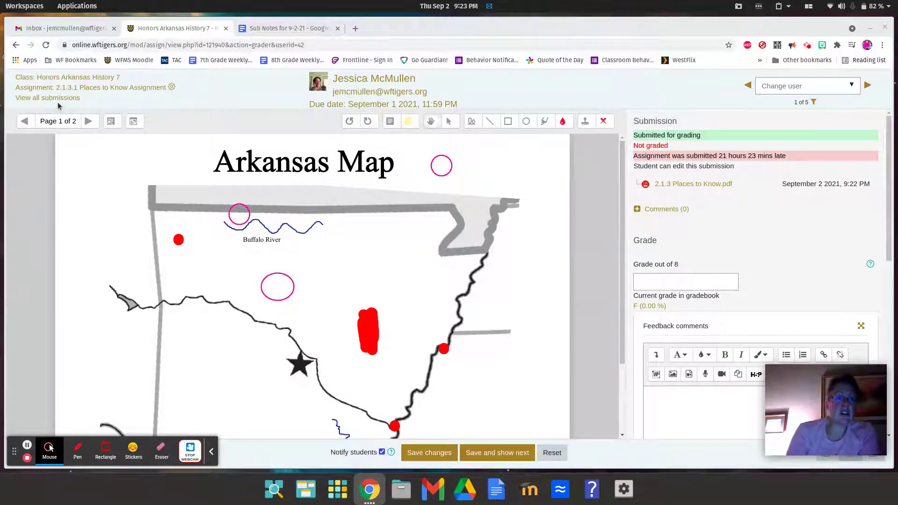
click(75, 88)
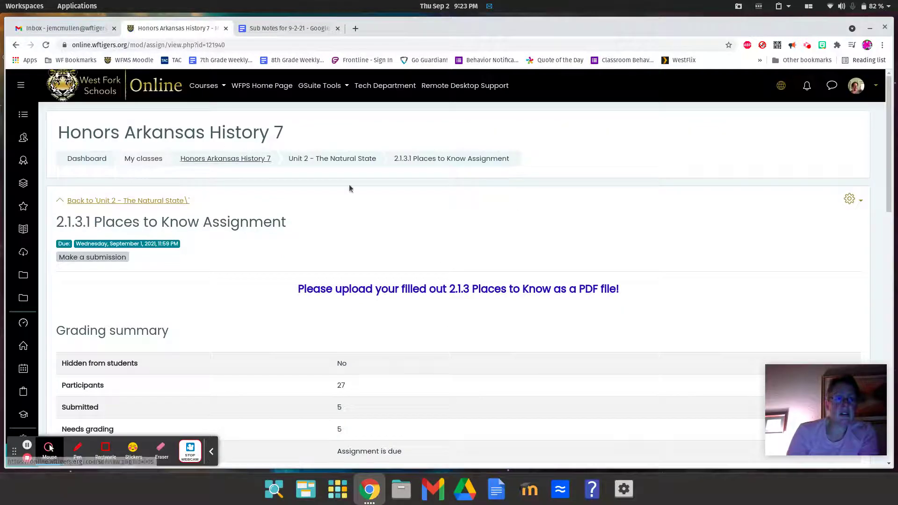
click(176, 201)
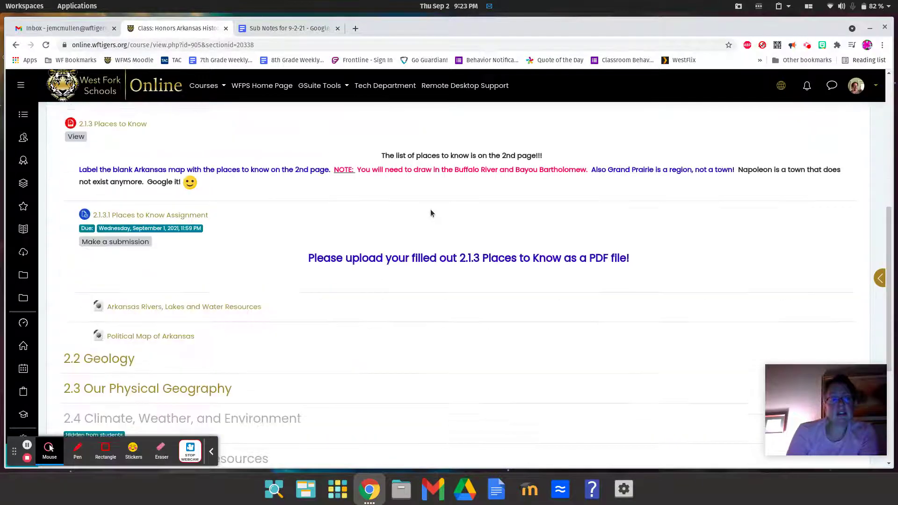
Open 2.2 Geology and browse its activities, restricted until the 2.2 Geology Quiz.
scroll(388, 345, down, 3)
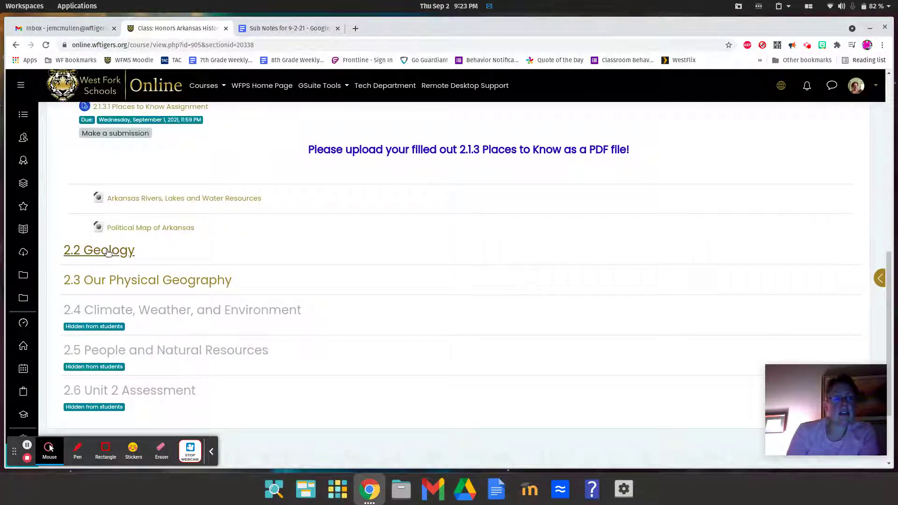
click(107, 252)
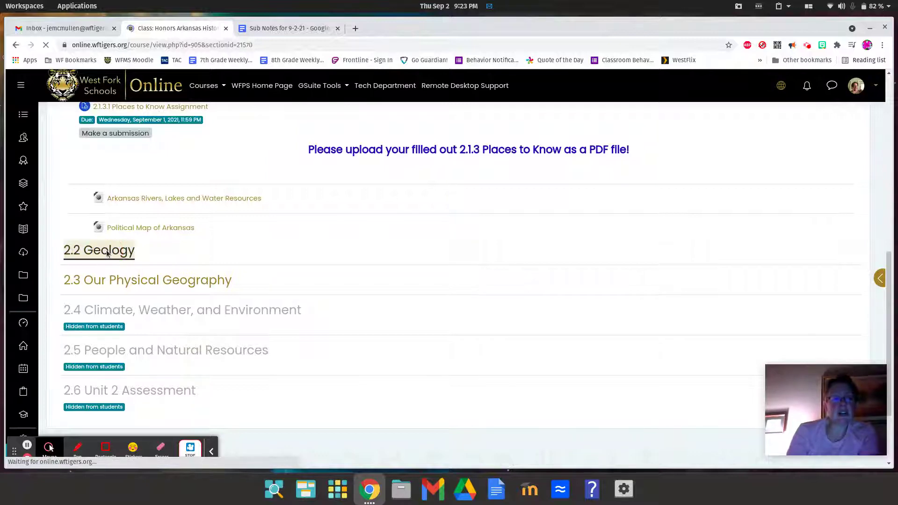
scroll(350, 315, down, 3)
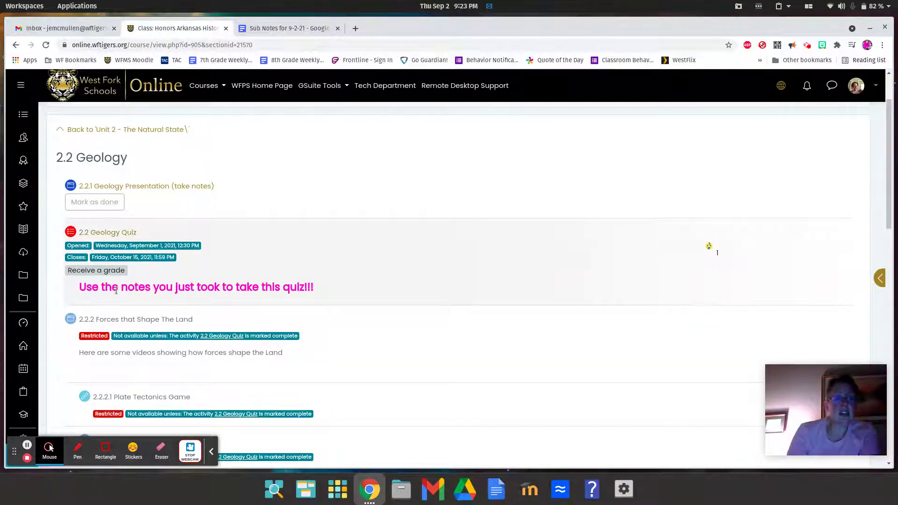
scroll(414, 352, down, 4)
scroll(413, 351, down, 8)
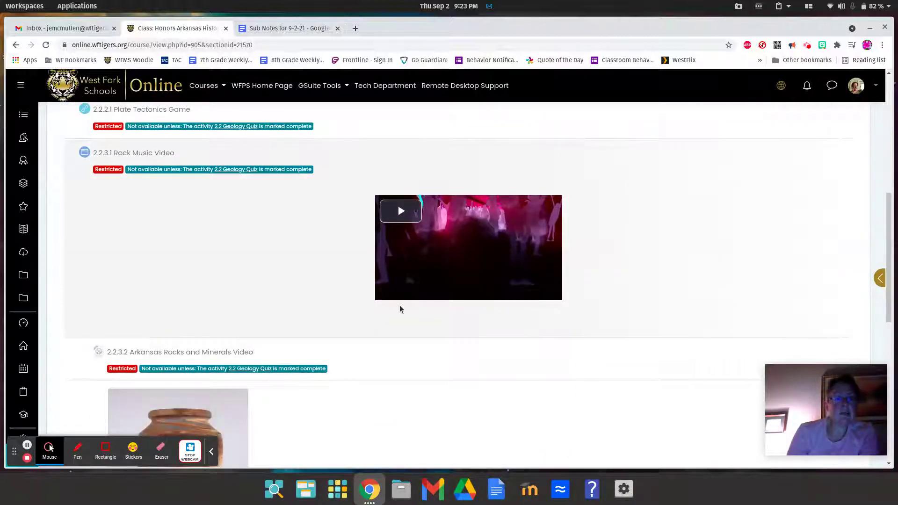
scroll(400, 309, down, 3)
scroll(400, 309, down, 2)
scroll(400, 309, down, 4)
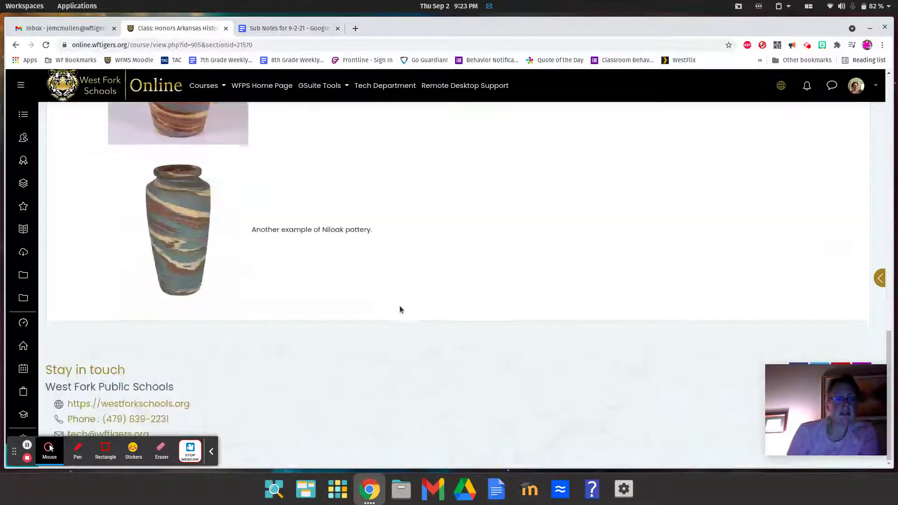
scroll(400, 309, up, 2)
scroll(400, 309, up, 6)
scroll(399, 306, up, 5)
scroll(399, 311, up, 3)
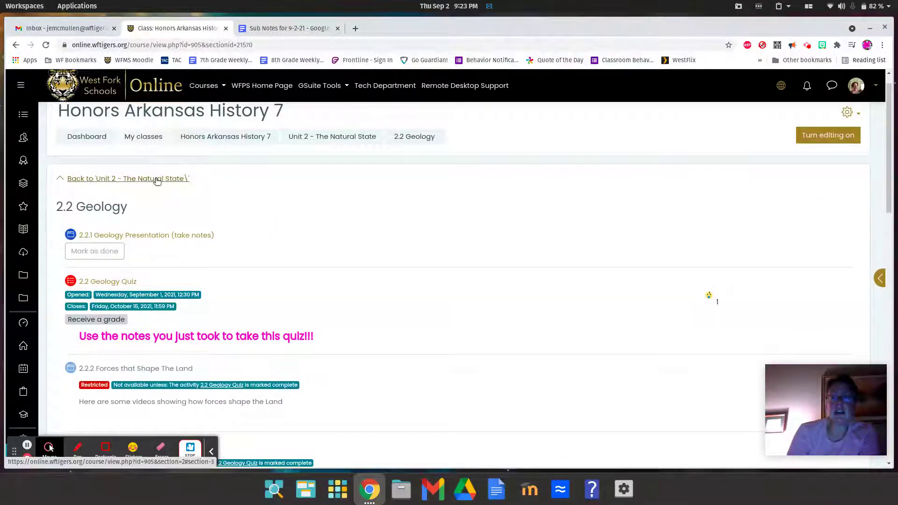
Browse 2.3 Our Physical Geography's notes audio and slides, then return to Unit 2.
click(156, 185)
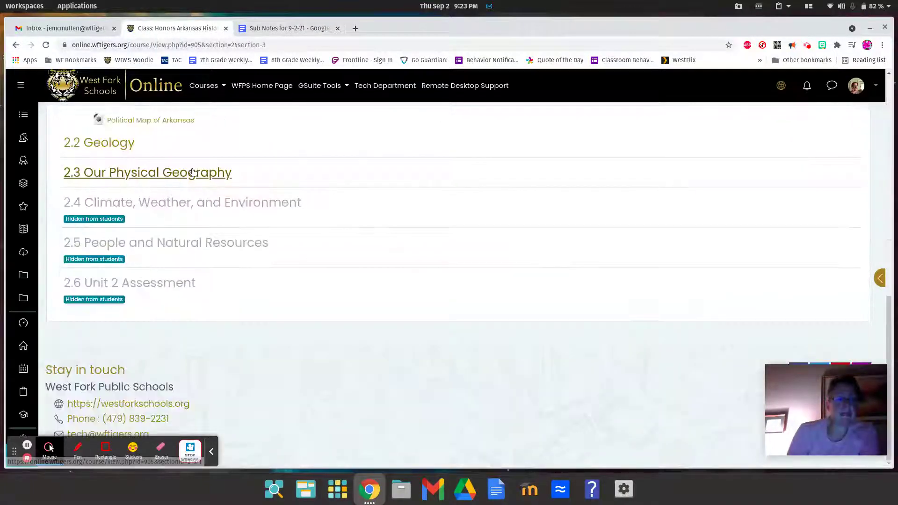
click(194, 171)
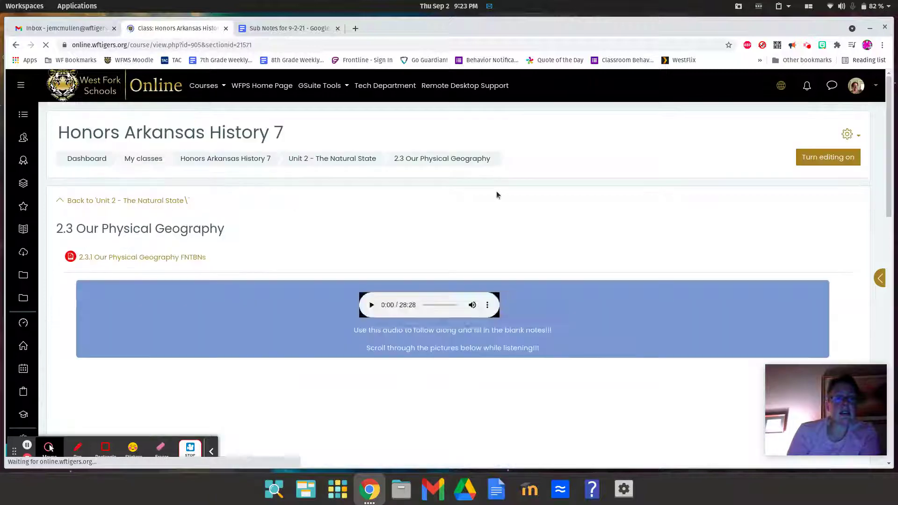
scroll(515, 196, down, 5)
scroll(514, 199, down, 2)
scroll(515, 199, up, 8)
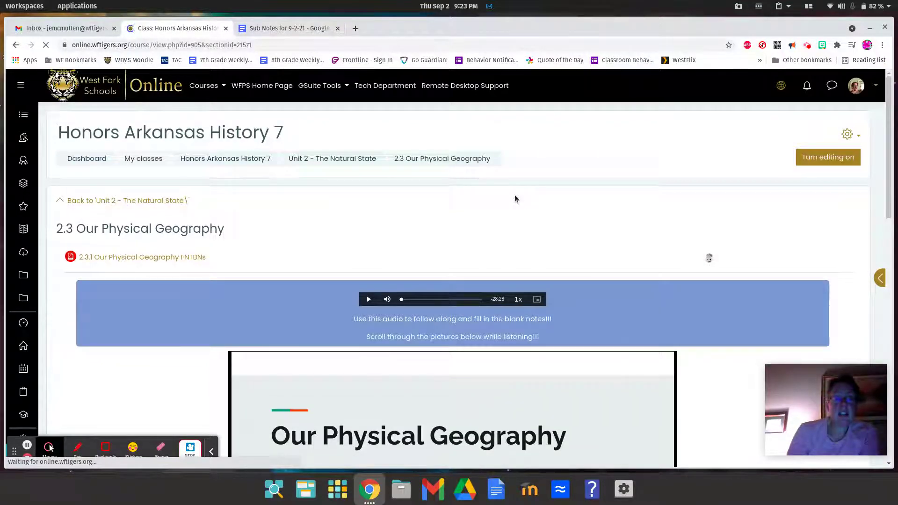
scroll(515, 199, down, 3)
scroll(514, 199, down, 3)
scroll(515, 198, down, 1)
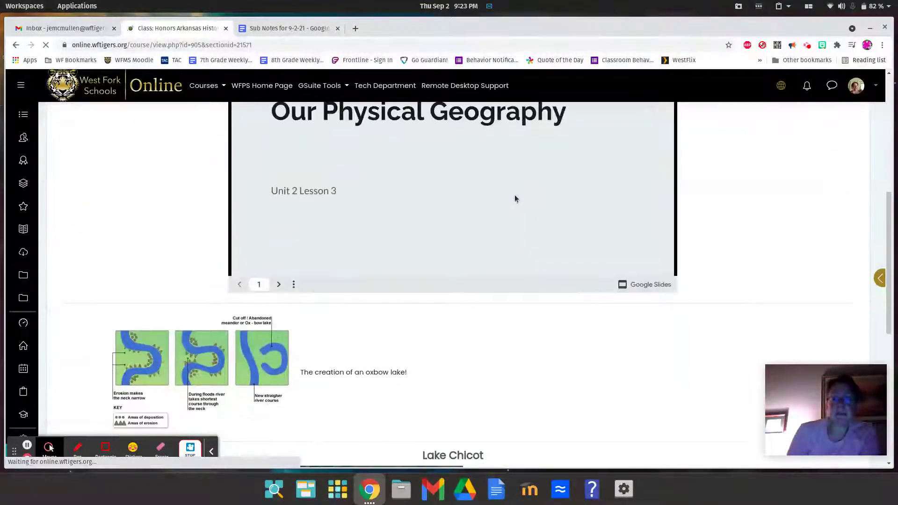
scroll(515, 198, down, 3)
scroll(515, 199, up, 10)
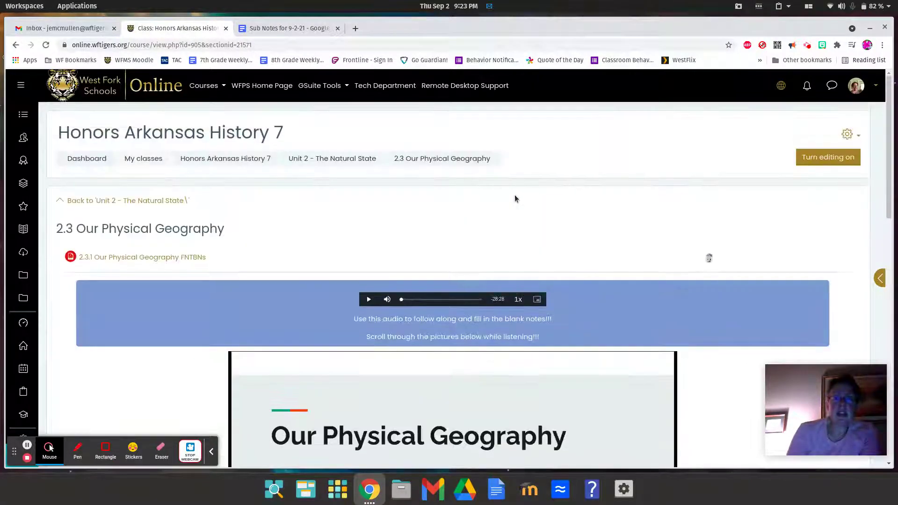
click(327, 160)
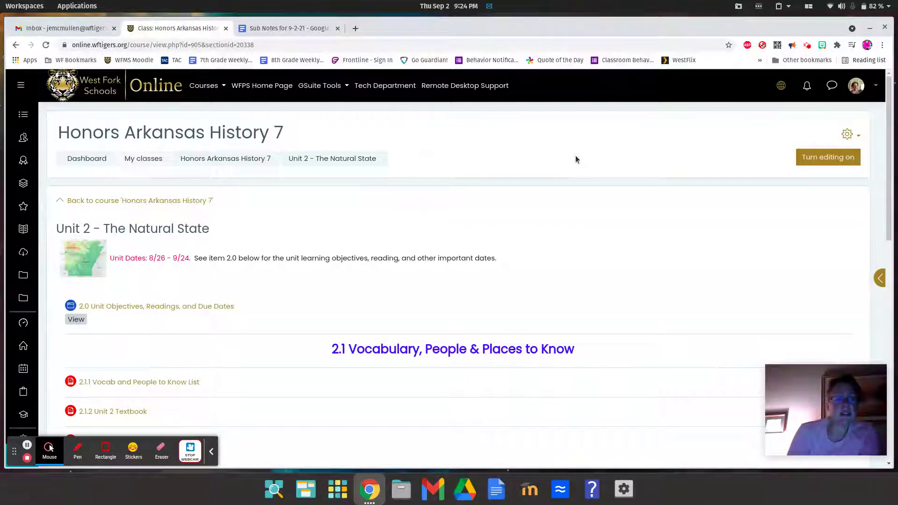
Scroll Unit 2 down to the 2.1.3.1 Places to Know Assignment.
scroll(576, 159, down, 3)
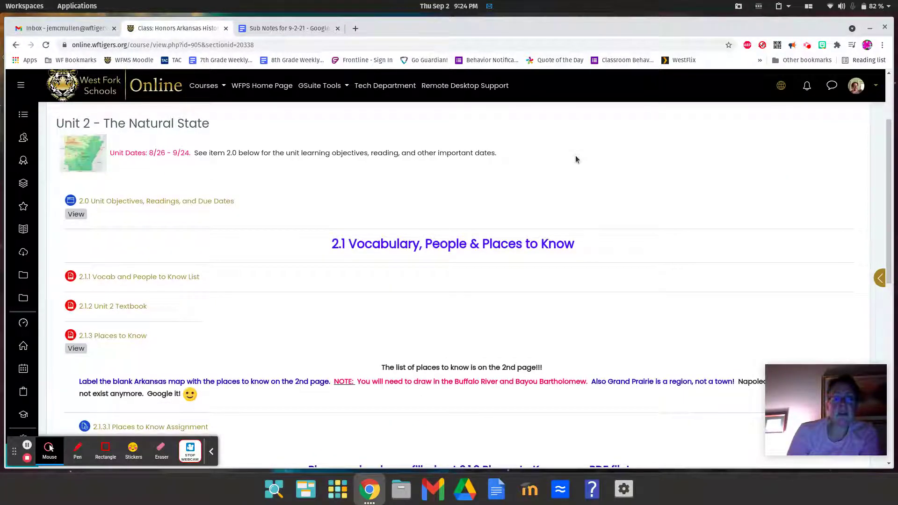
scroll(576, 159, down, 2)
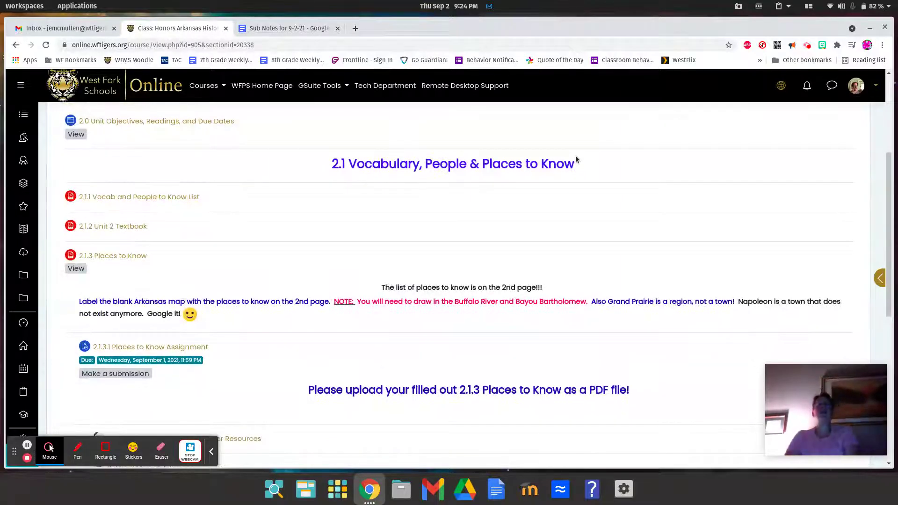